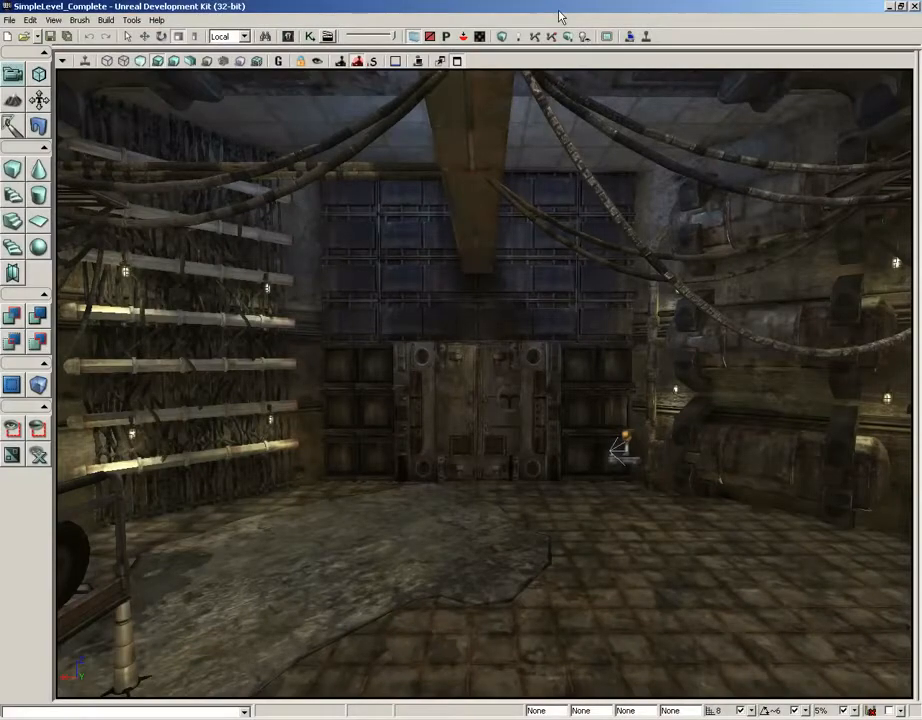
{"action": "right_click_drag", "start_coordinate": [533, 181], "coordinate": [440, 150]}
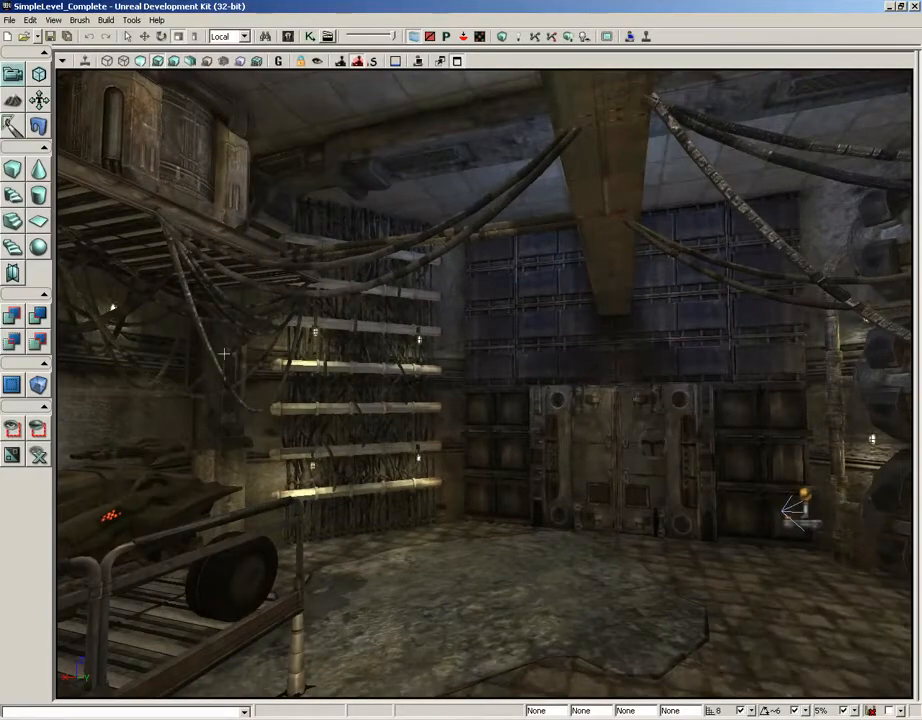
{"action": "right_click_drag", "start_coordinate": [624, 368], "coordinate": [720, 362]}
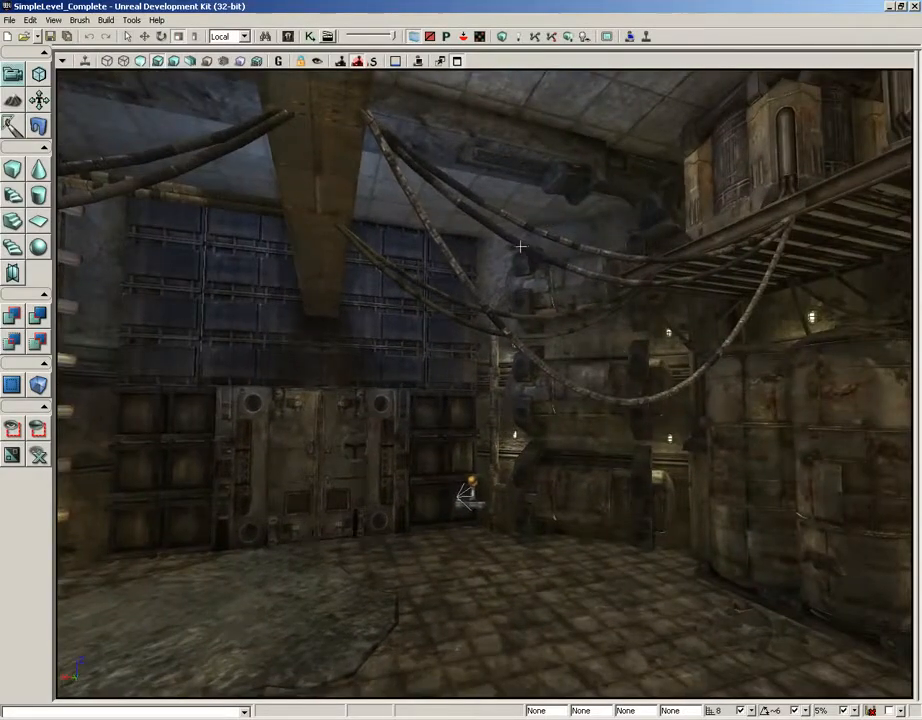
{"action": "left_click_drag", "start_coordinate": [601, 412], "coordinate": [475, 436]}
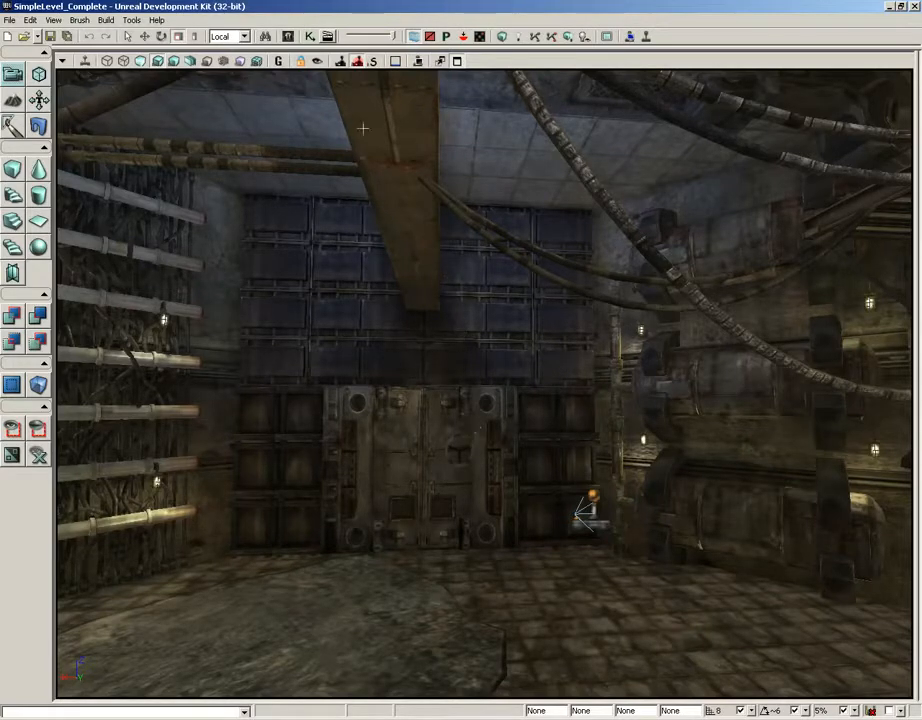
Inspect the SKM_Wire skeletal mesh from the physics_assets package in the AnimSet Editor with its skeleton shown, and close the editor
{"action": "left_click", "coordinate": [289, 37]}
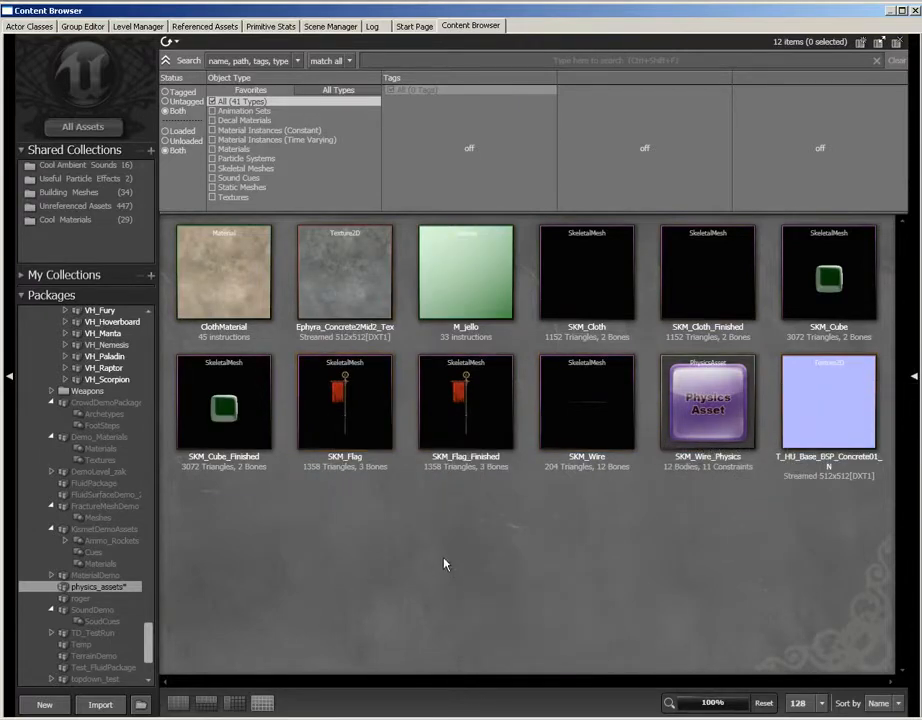
{"action": "left_click", "coordinate": [610, 397]}
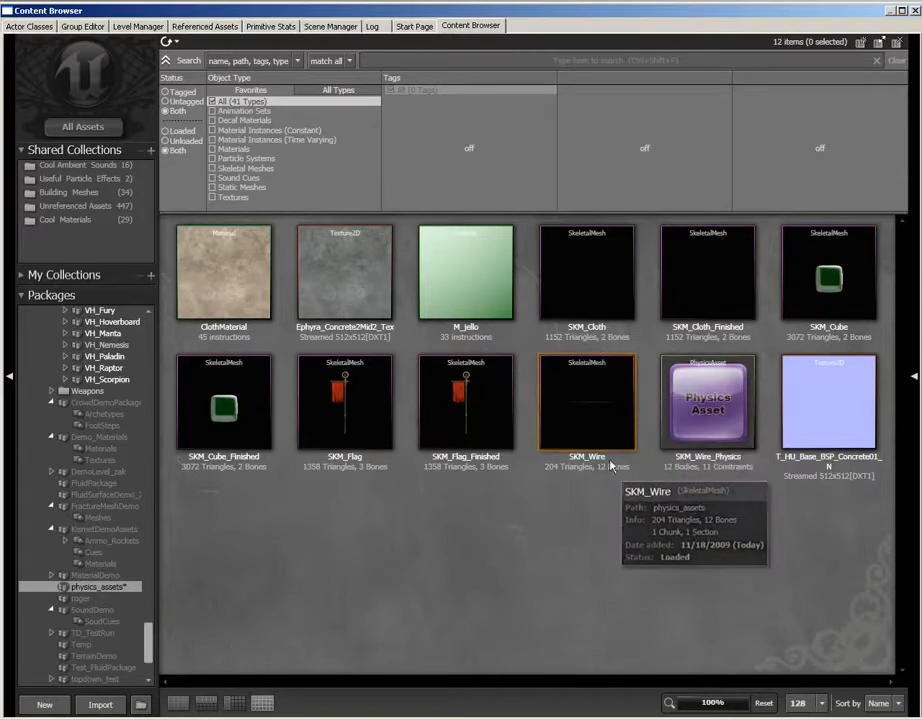
{"action": "double_click", "coordinate": [584, 394]}
{"action": "left_click_drag", "start_coordinate": [551, 305], "coordinate": [841, 359]}
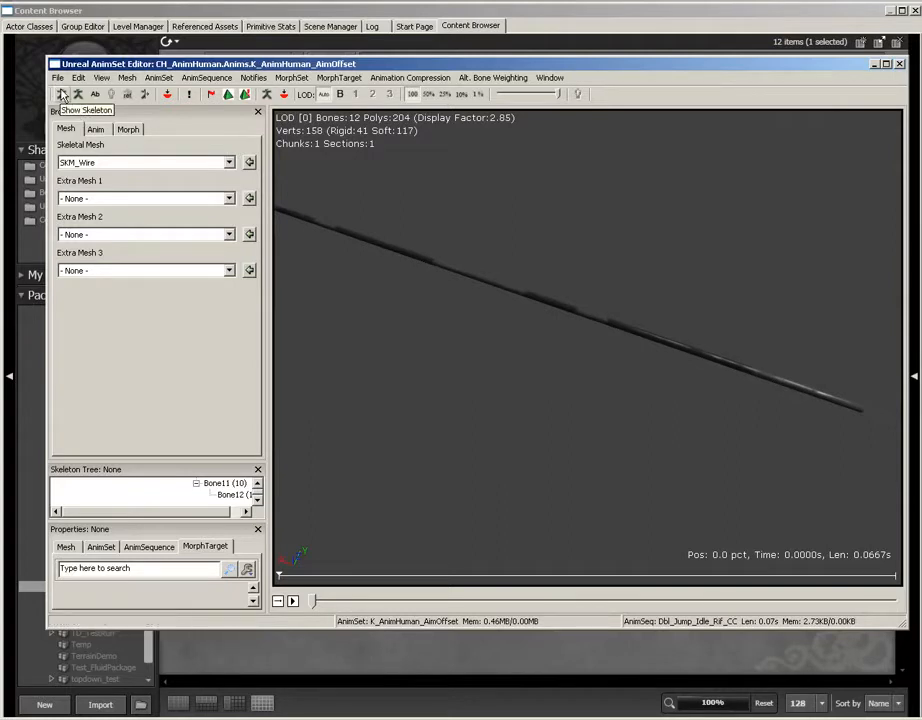
{"action": "left_click", "coordinate": [62, 94]}
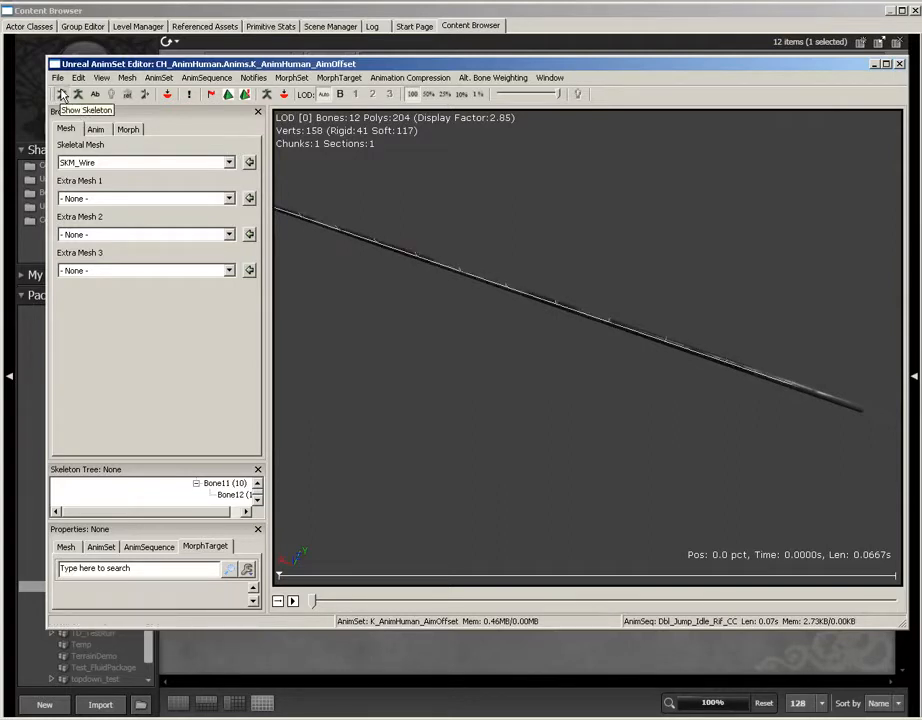
{"action": "left_click_drag", "start_coordinate": [545, 216], "coordinate": [478, 234]}
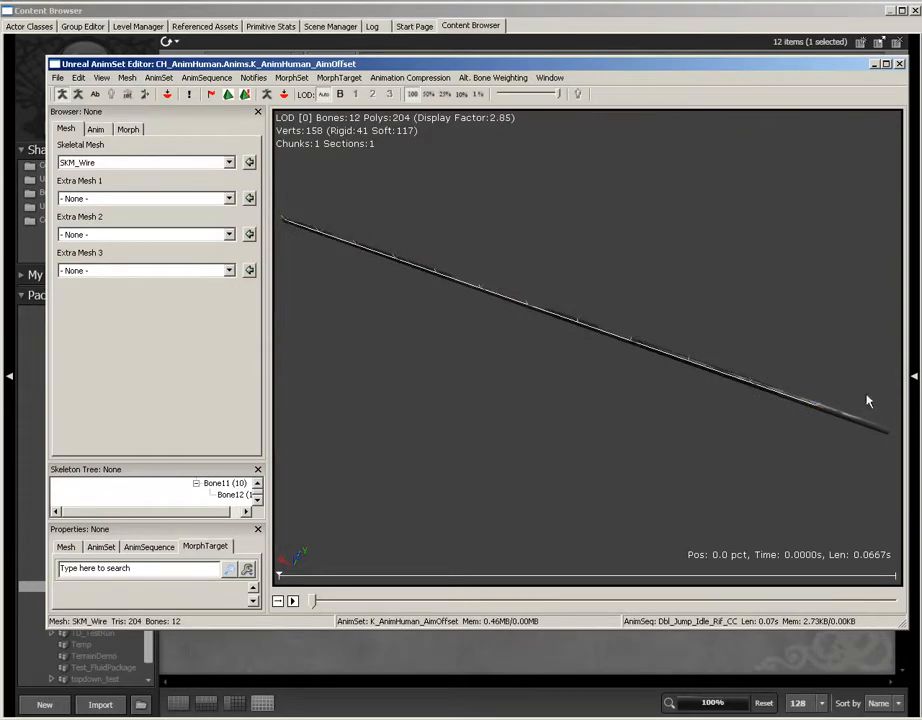
{"action": "left_click", "coordinate": [899, 63]}
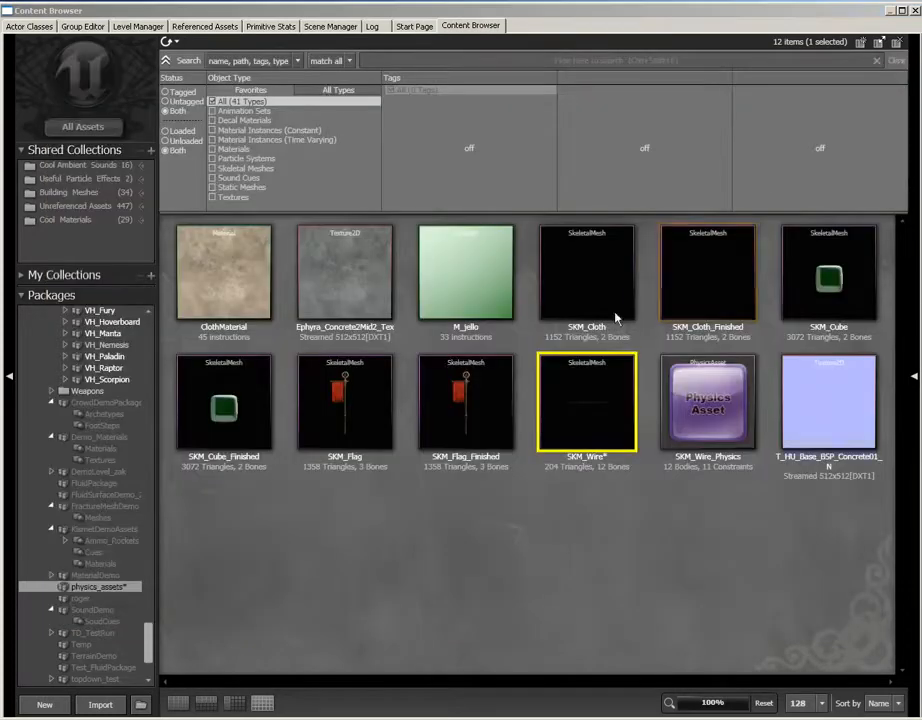
Start a new physics asset from SKM_Wire in the physics_assets package, named SKM_Wire_Physics_02
{"action": "right_click", "coordinate": [566, 400]}
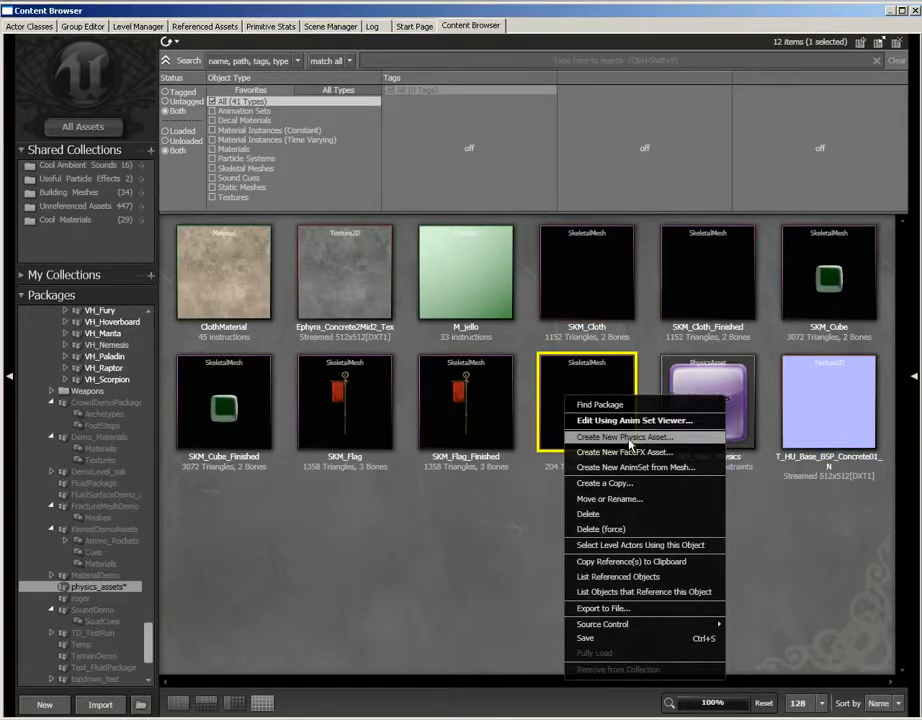
{"action": "left_click", "coordinate": [627, 440]}
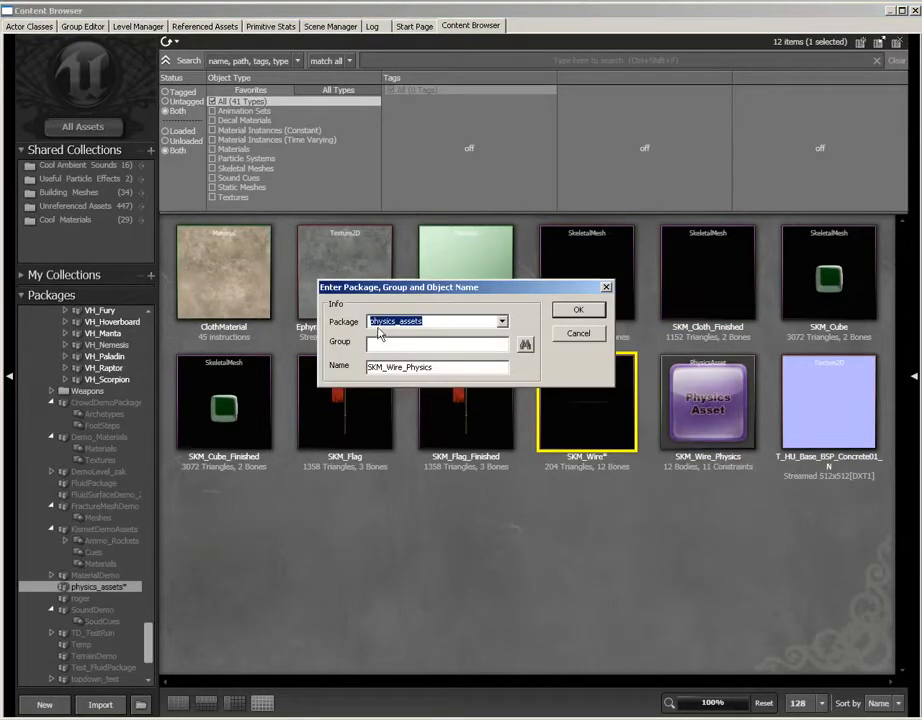
{"action": "left_click", "coordinate": [449, 369]}
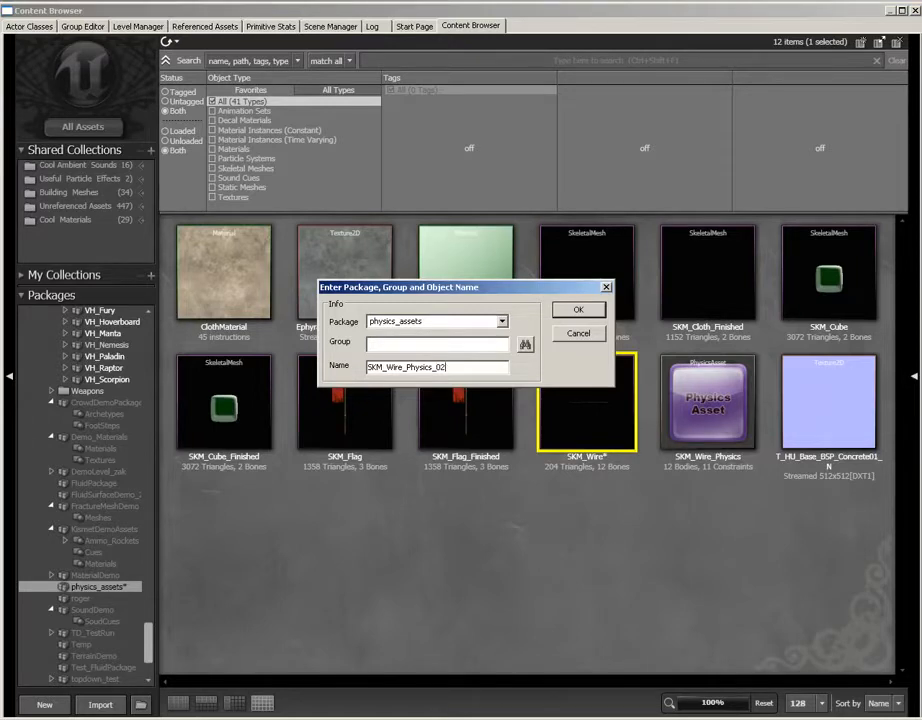
{"action": "key", "text": "Return"}
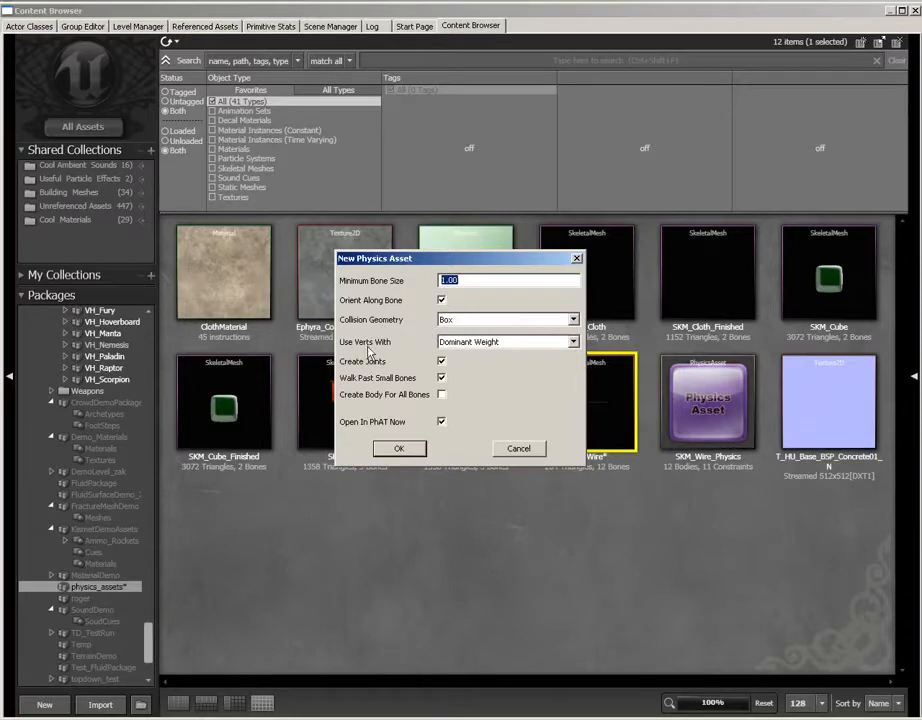
Set Use Verts With to Any Weight and create the physics asset, opening it in PhAT
{"action": "left_click", "coordinate": [515, 342]}
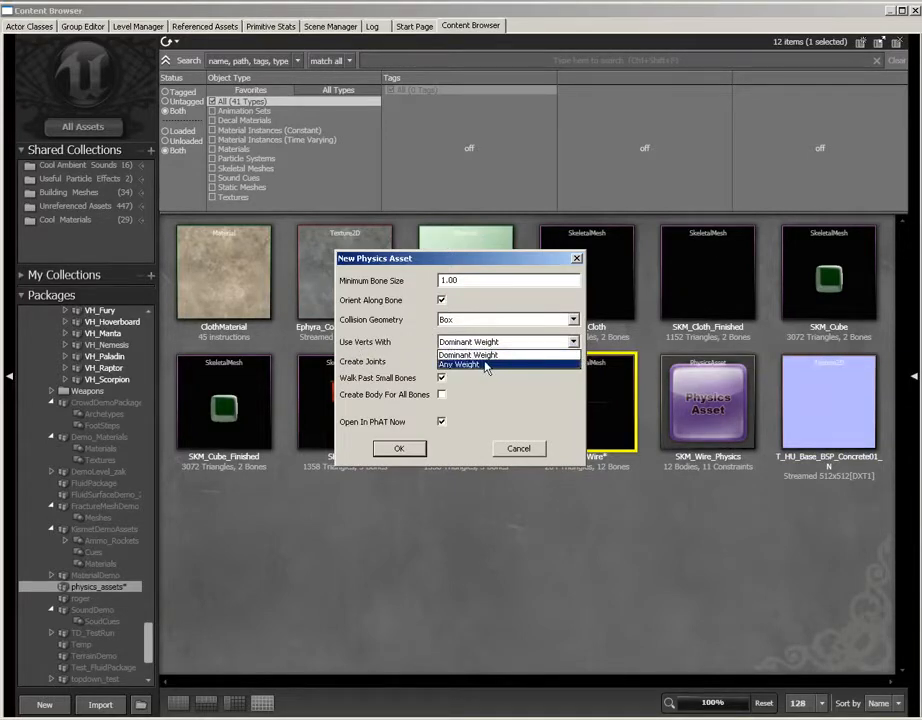
{"action": "left_click", "coordinate": [486, 366]}
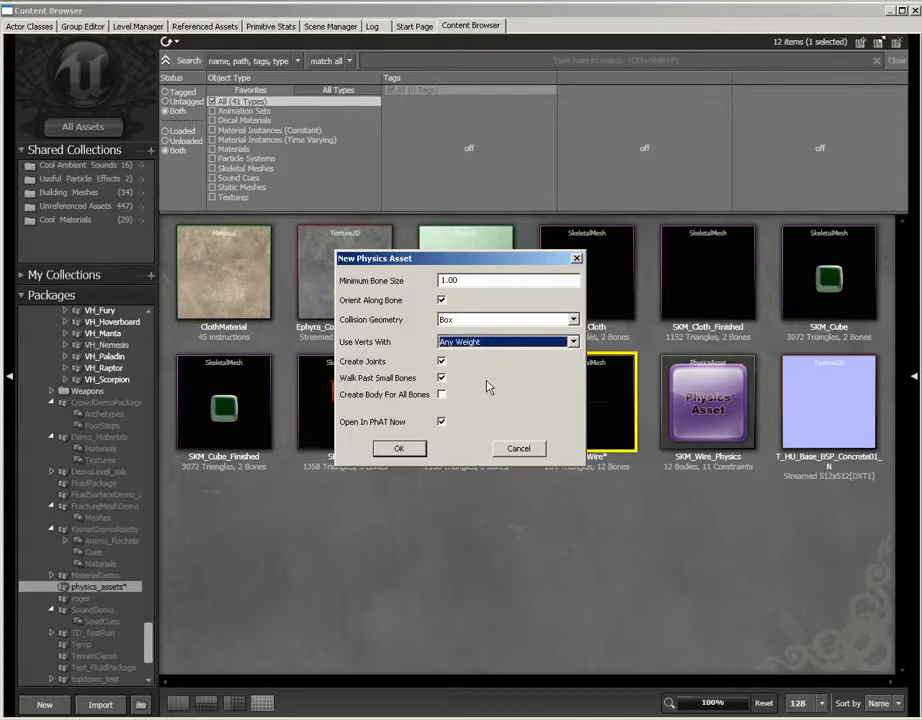
{"action": "left_click", "coordinate": [398, 449]}
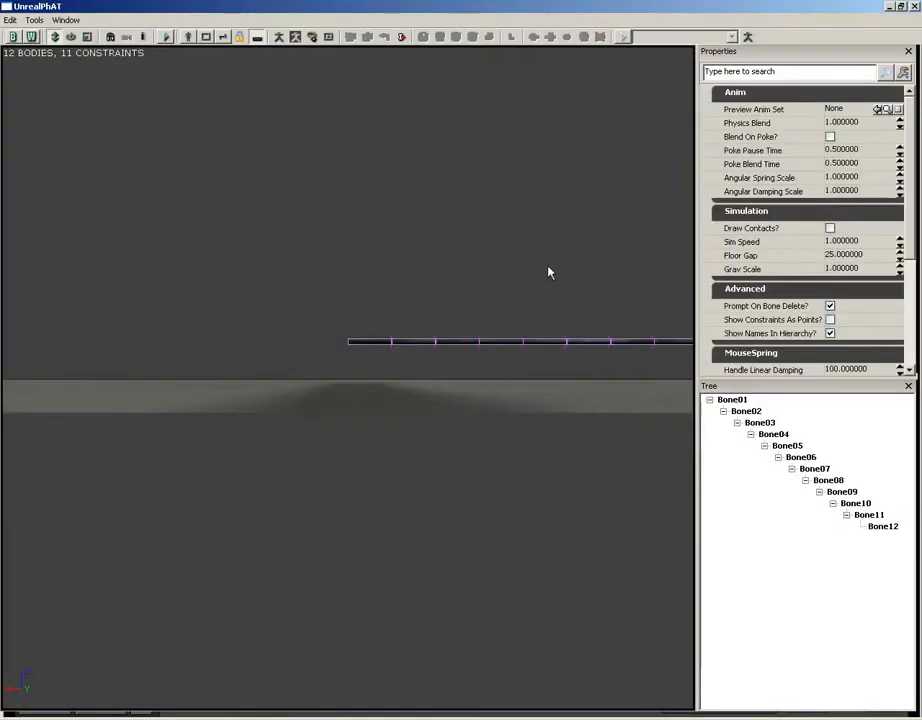
Run the physics simulation, pull the wire around by its bodies to test how it bends, and stop the simulation
{"action": "mouse_move", "coordinate": [548, 272]}
{"action": "left_mouse_down"}
{"action": "mouse_move", "coordinate": [517, 268]}
{"action": "mouse_move", "coordinate": [463, 305]}
{"action": "mouse_move", "coordinate": [397, 321]}
{"action": "mouse_move", "coordinate": [558, 250]}
{"action": "mouse_move", "coordinate": [465, 177]}
{"action": "mouse_move", "coordinate": [547, 251]}
{"action": "mouse_move", "coordinate": [548, 282]}
{"action": "left_mouse_up"}
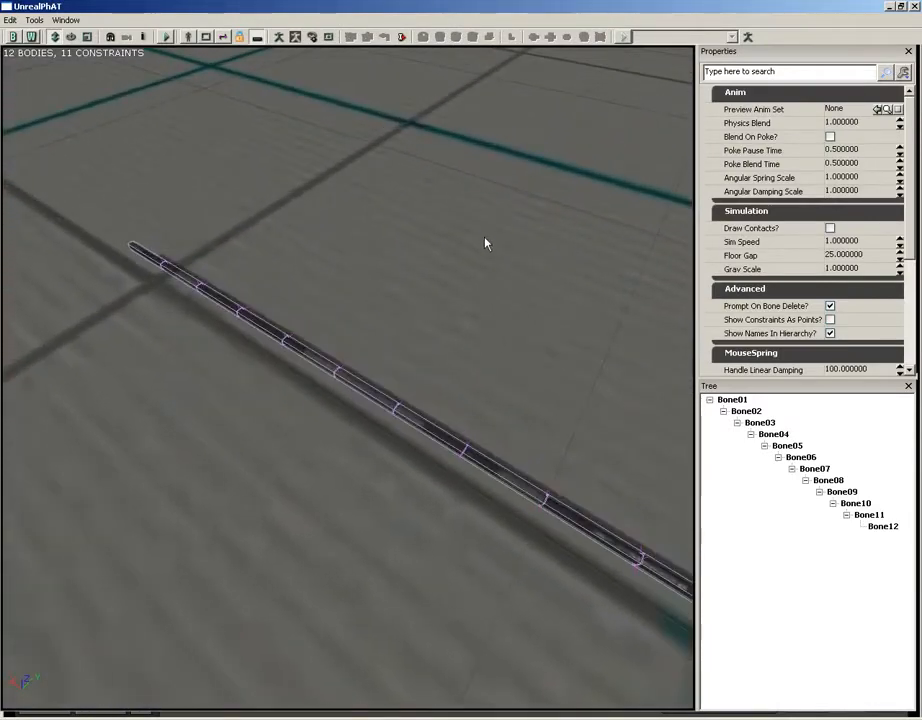
{"action": "left_click_drag", "start_coordinate": [485, 243], "coordinate": [371, 198]}
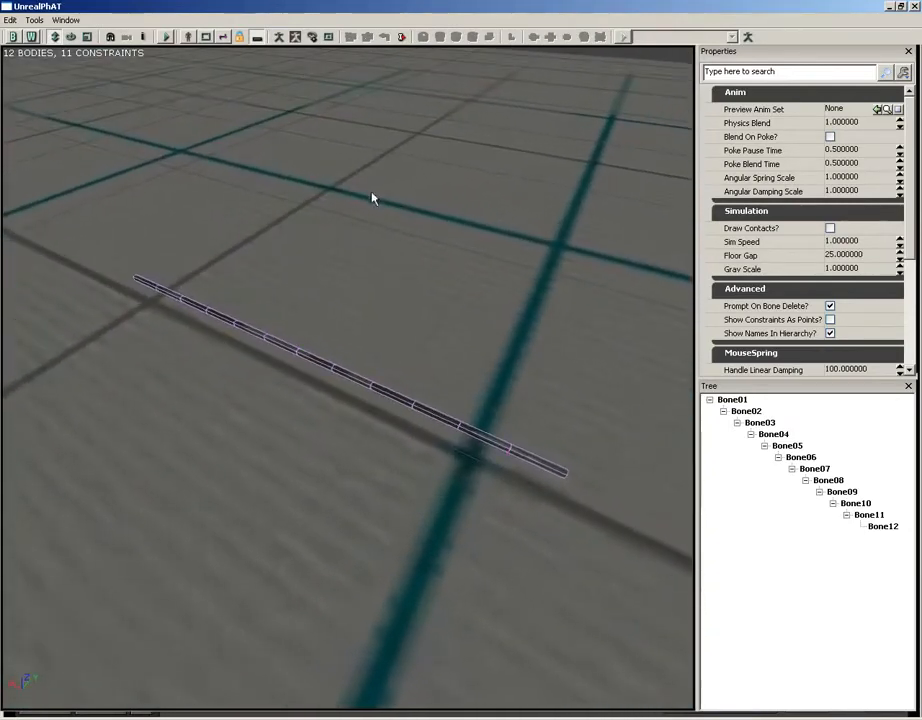
{"action": "left_click", "coordinate": [167, 38]}
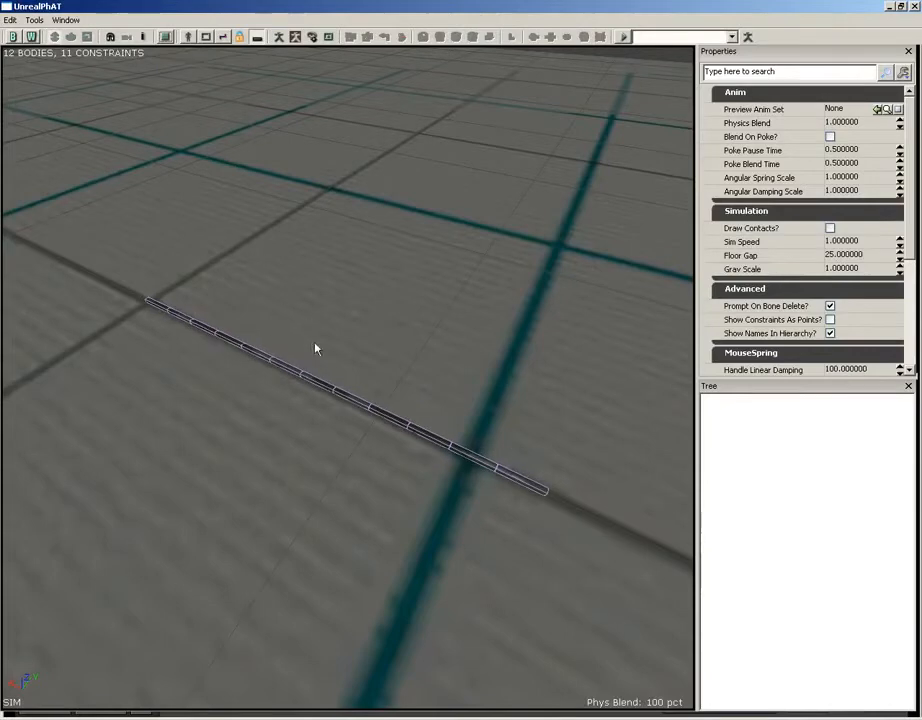
{"action": "left_click_drag", "start_coordinate": [161, 306], "coordinate": [395, 292]}
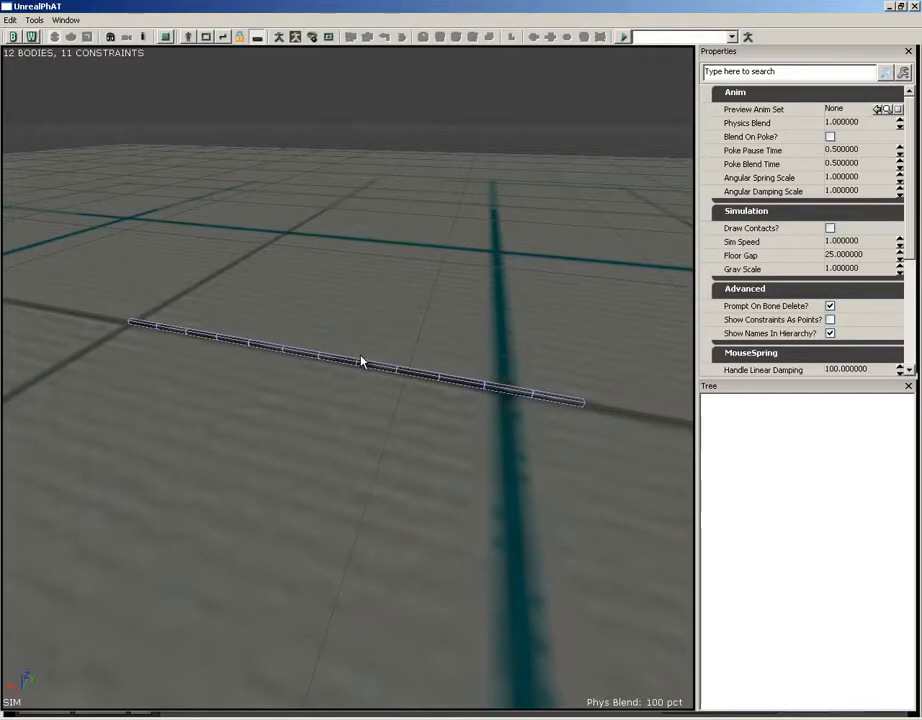
{"action": "left_click_drag", "start_coordinate": [334, 364], "coordinate": [334, 233], "text": "ctrl"}
{"action": "right_click_drag", "start_coordinate": [334, 233], "coordinate": [289, 206], "text": "ctrl"}
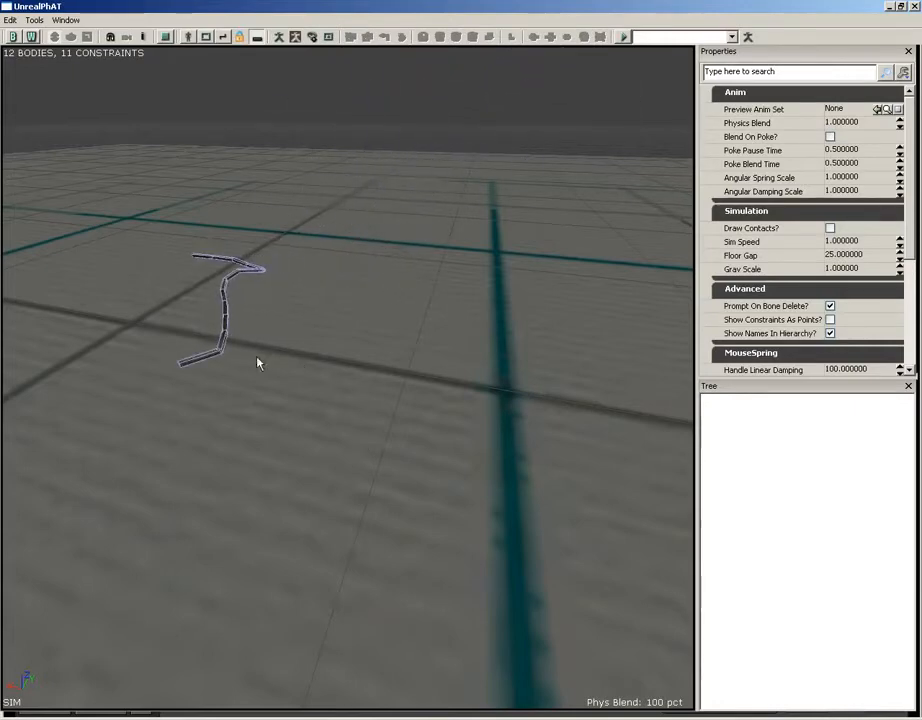
{"action": "right_click_drag", "start_coordinate": [200, 363], "coordinate": [128, 224], "text": "ctrl"}
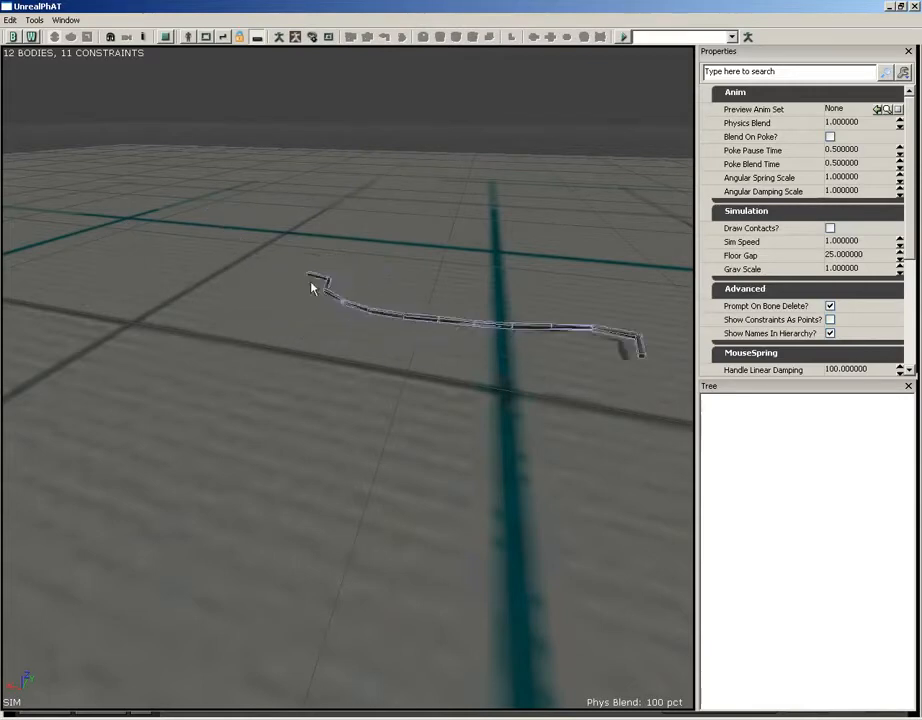
{"action": "right_click_drag", "start_coordinate": [201, 301], "coordinate": [103, 132], "text": "ctrl"}
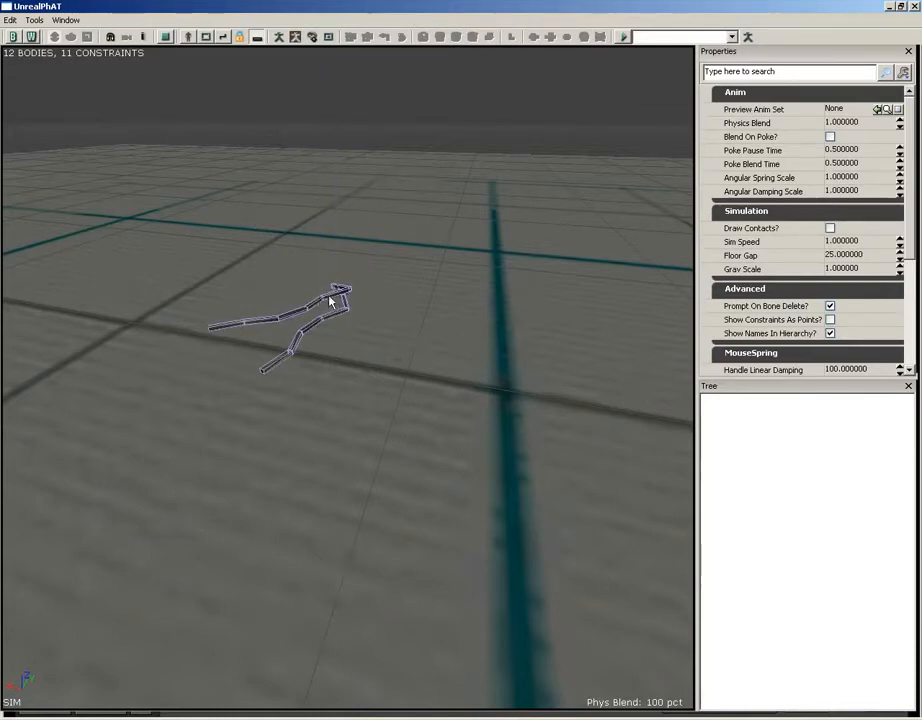
{"action": "right_click_drag", "start_coordinate": [330, 300], "coordinate": [306, 257], "text": "ctrl"}
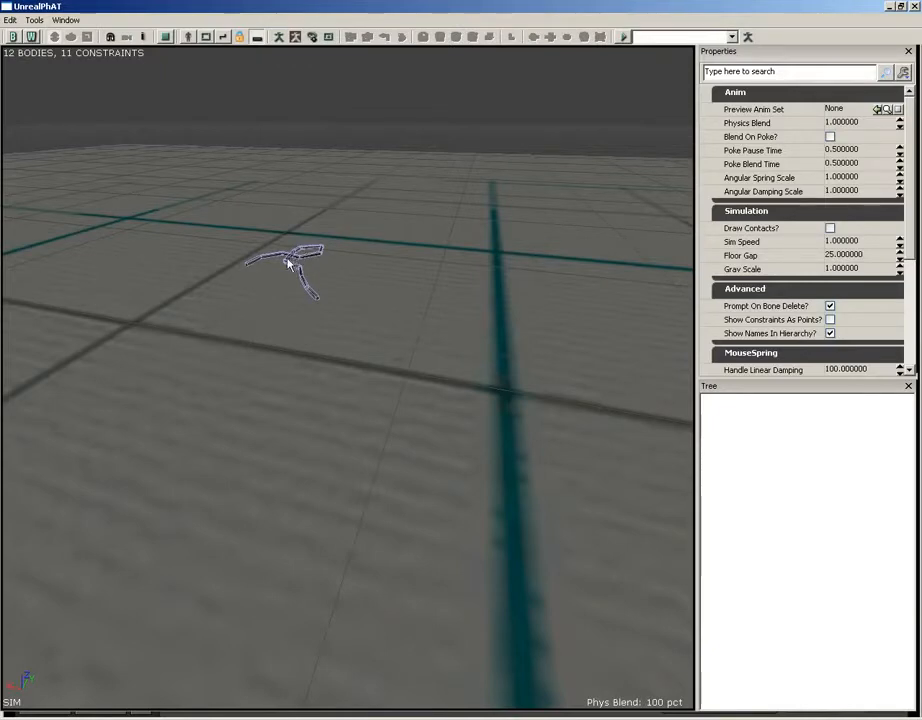
{"action": "left_click", "coordinate": [165, 38]}
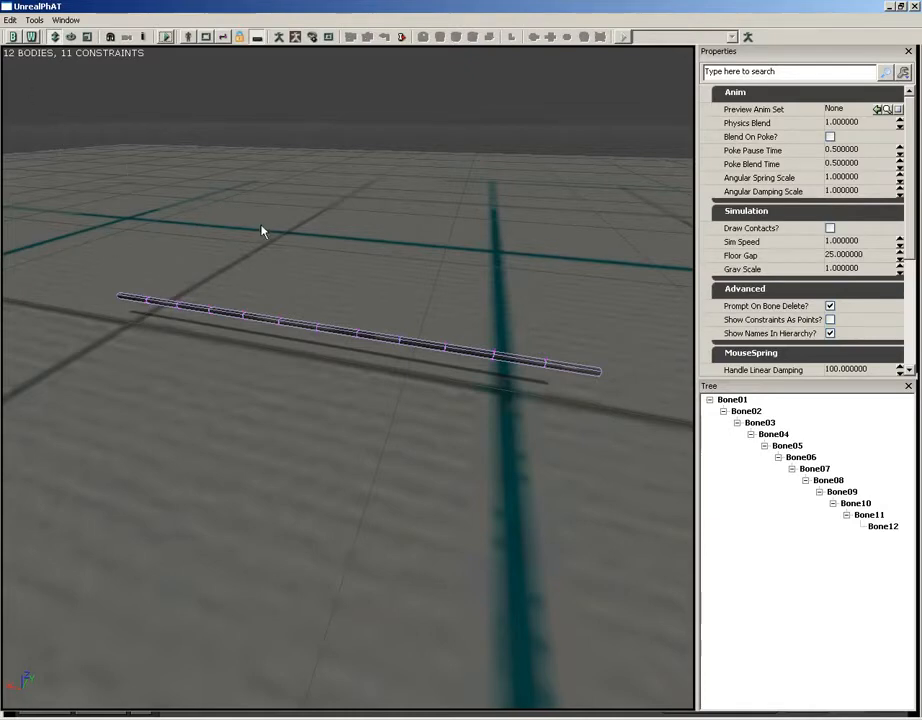
Switch to constraint editing and enable Twist Limited on the Bone02 and Bone03 joints
{"action": "left_click_drag", "start_coordinate": [285, 190], "coordinate": [259, 230]}
{"action": "key", "text": "b"}
{"action": "left_click_drag", "start_coordinate": [332, 222], "coordinate": [249, 272]}
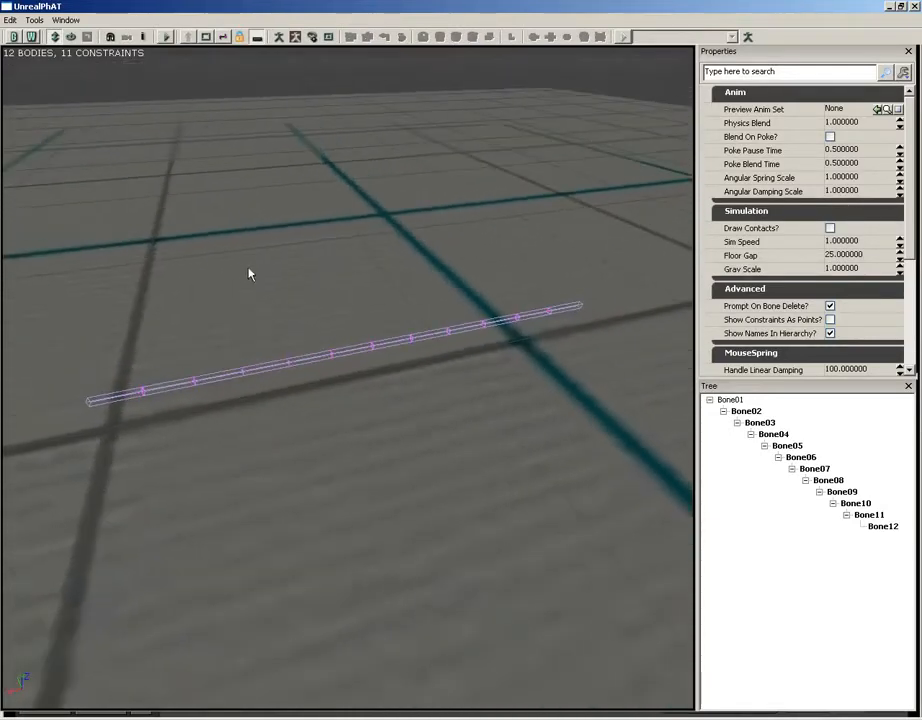
{"action": "left_click", "coordinate": [146, 395]}
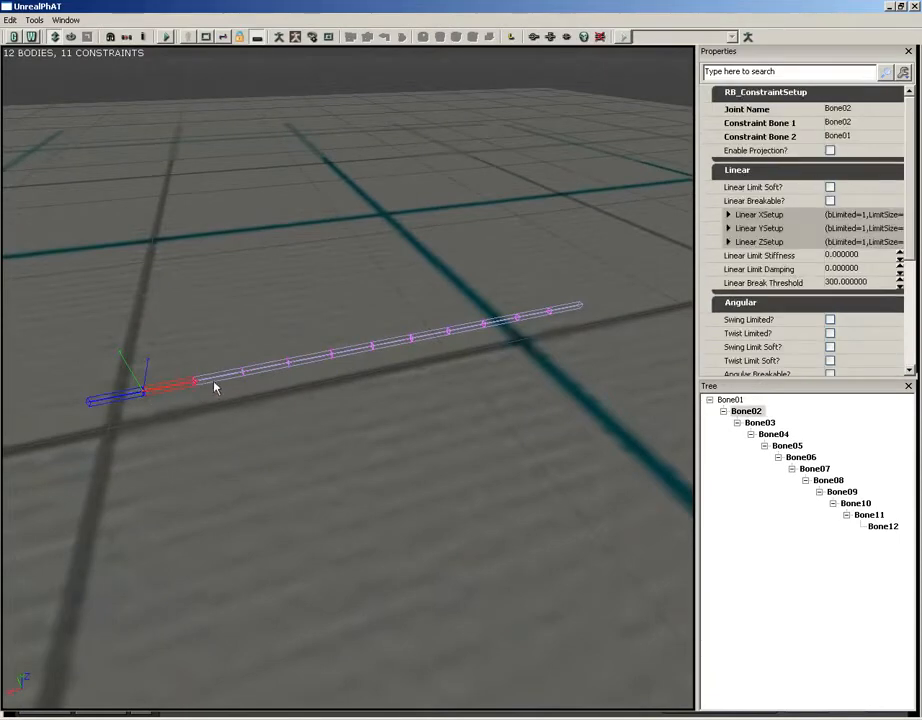
{"action": "left_click_drag", "start_coordinate": [244, 378], "coordinate": [183, 344]}
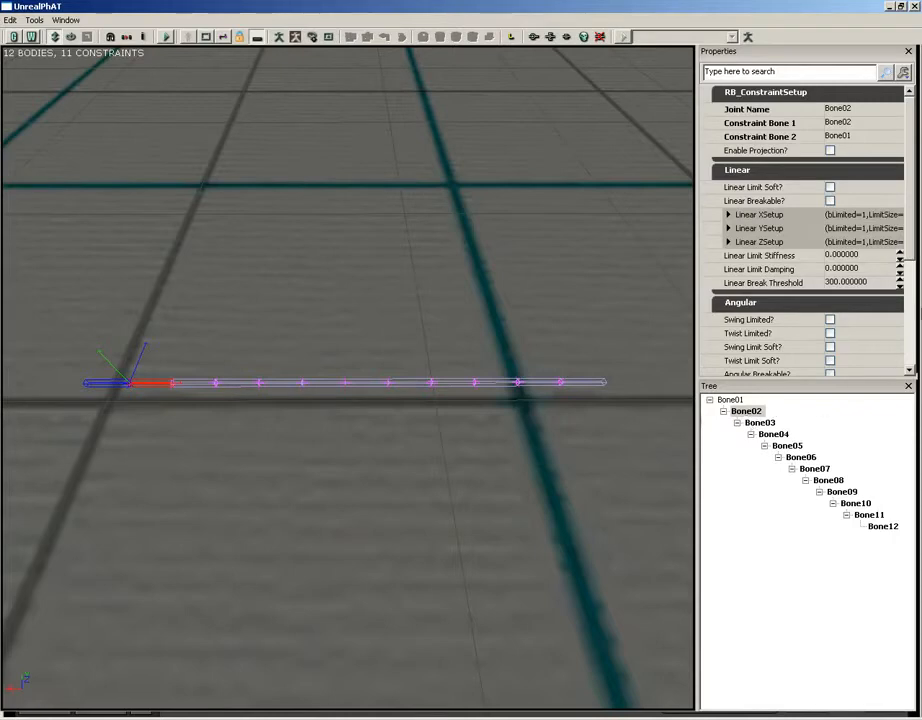
{"action": "left_click_drag", "start_coordinate": [913, 250], "coordinate": [912, 322]}
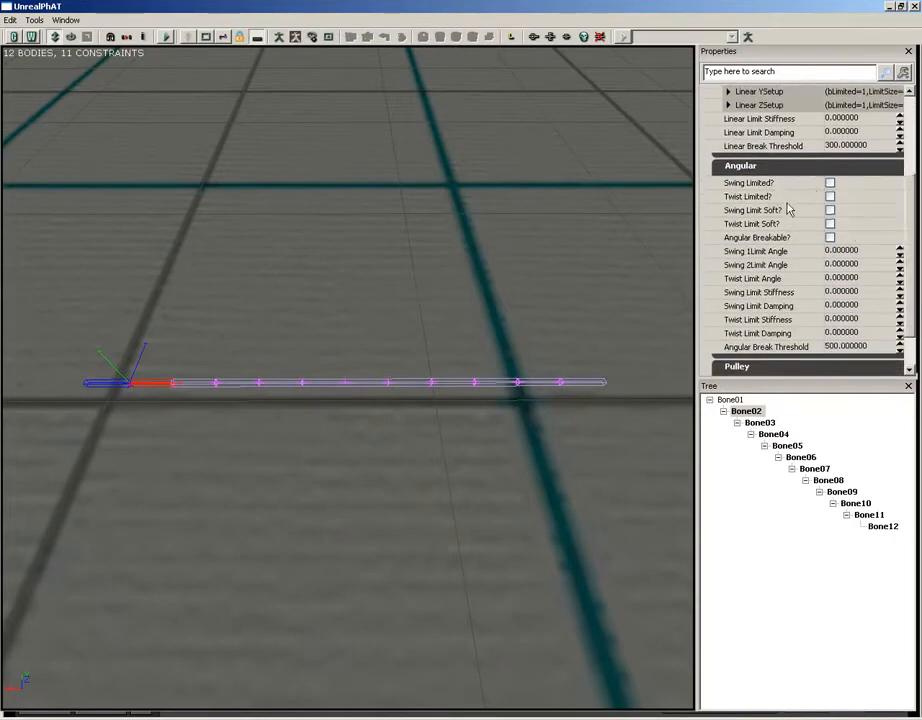
{"action": "left_click", "coordinate": [830, 196]}
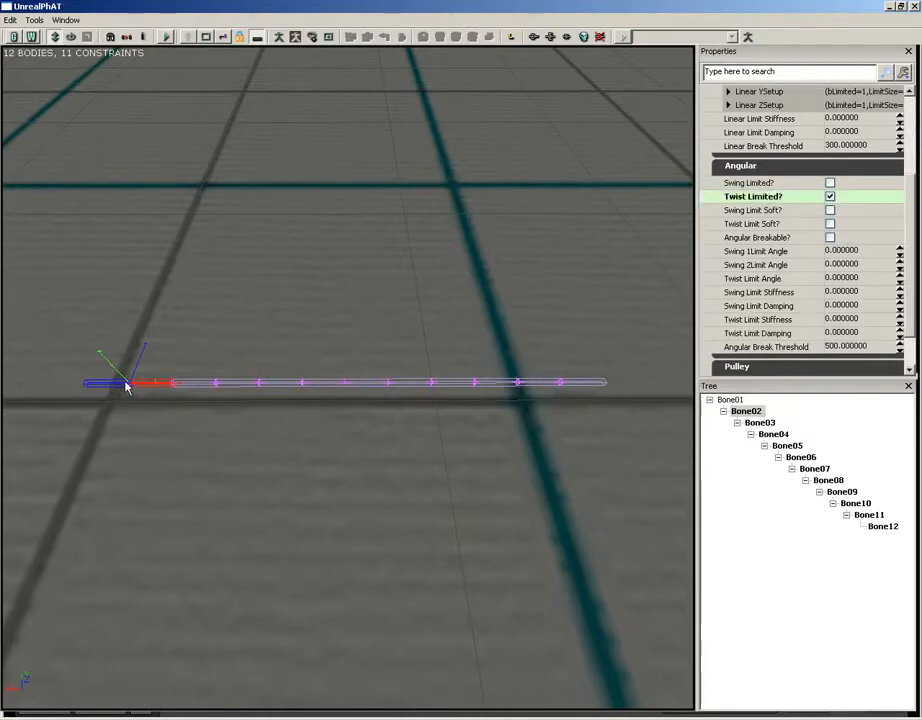
{"action": "left_click", "coordinate": [758, 422]}
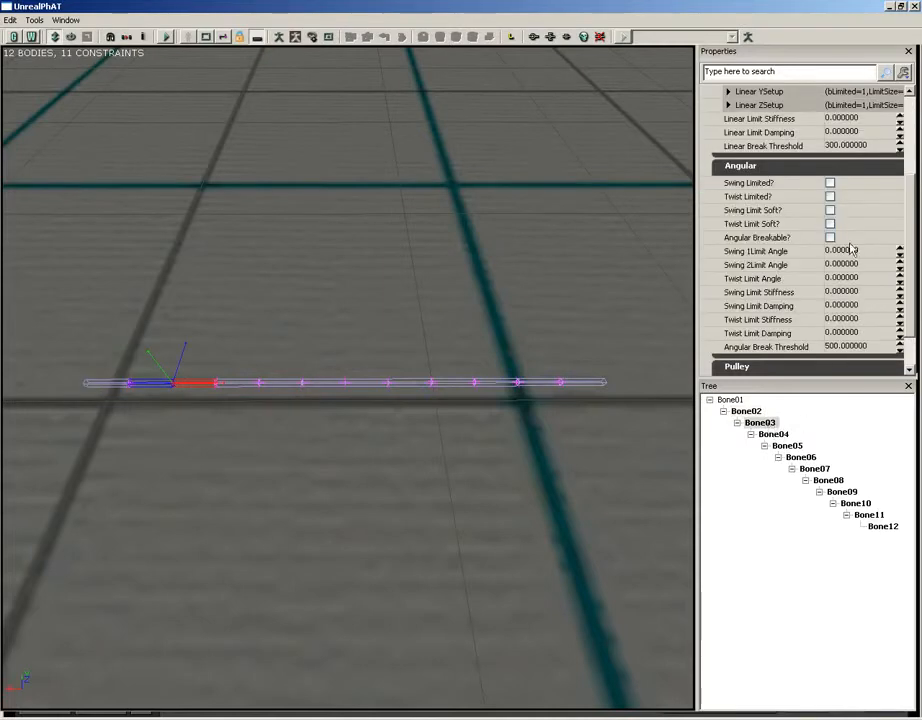
{"action": "left_click", "coordinate": [830, 196]}
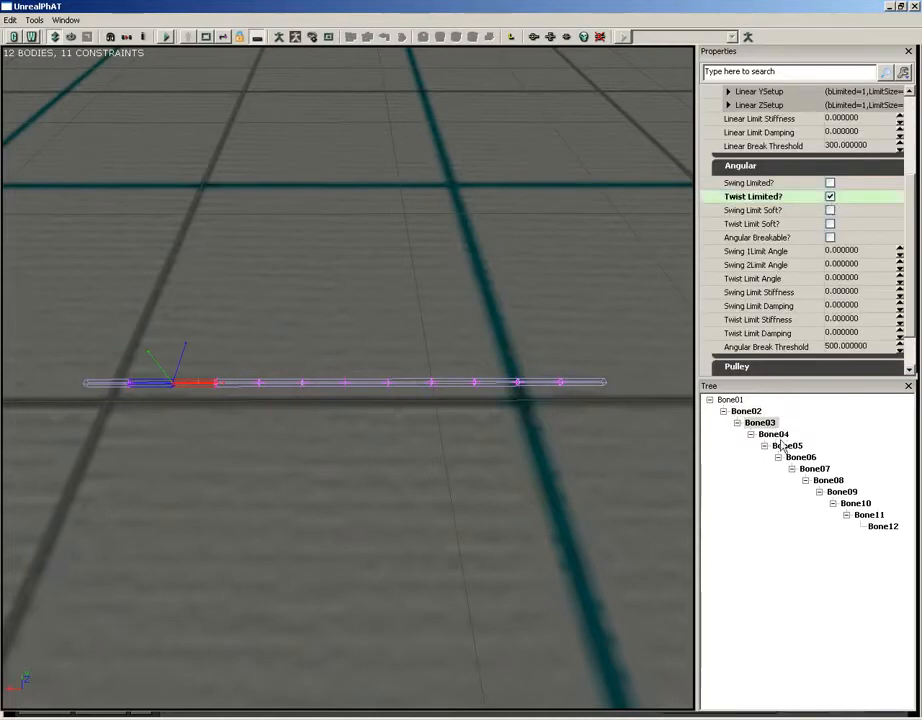
Copy the Bone03 constraint's properties to the neighbouring Bone04 constraint
{"action": "mouse_move", "coordinate": [338, 308]}
{"action": "left_mouse_down"}
{"action": "mouse_move", "coordinate": [356, 305]}
{"action": "mouse_move", "coordinate": [348, 304]}
{"action": "left_mouse_up"}
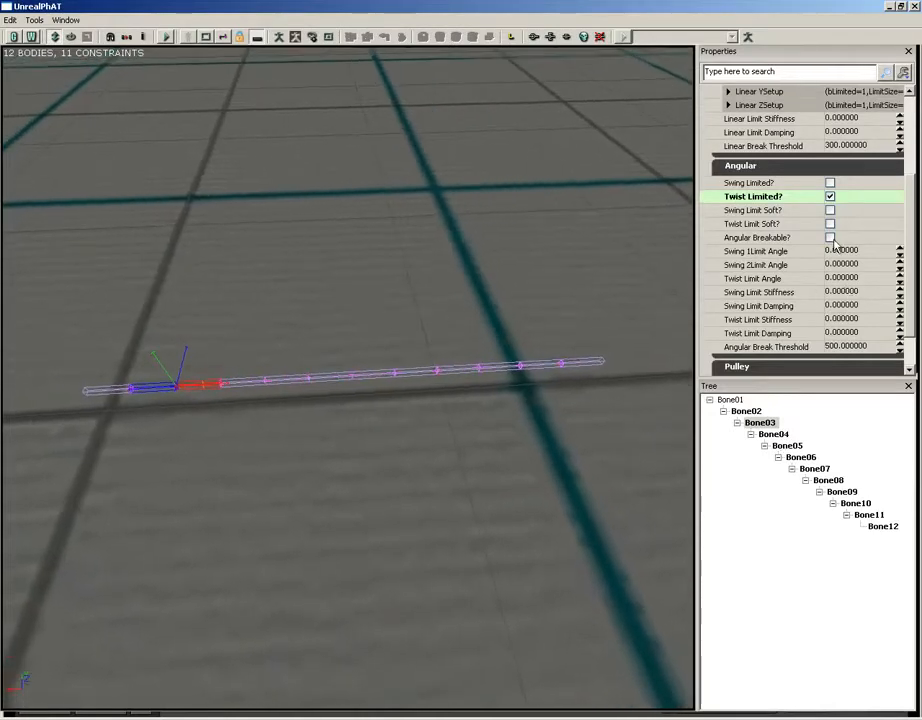
{"action": "left_click_drag", "start_coordinate": [206, 377], "coordinate": [269, 367]}
{"action": "key", "text": "c"}
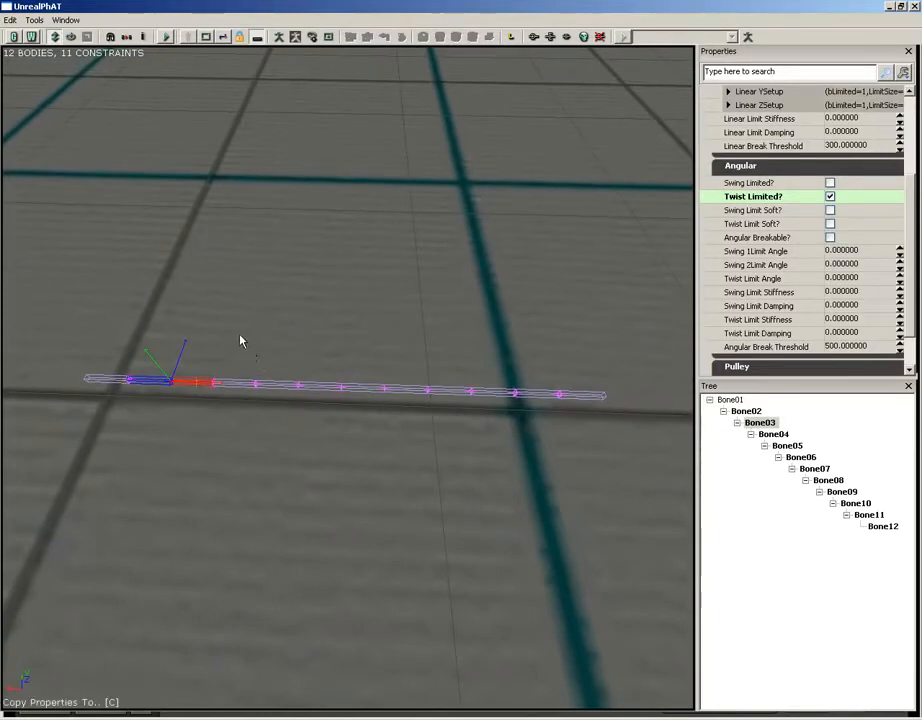
{"action": "left_click", "coordinate": [214, 388]}
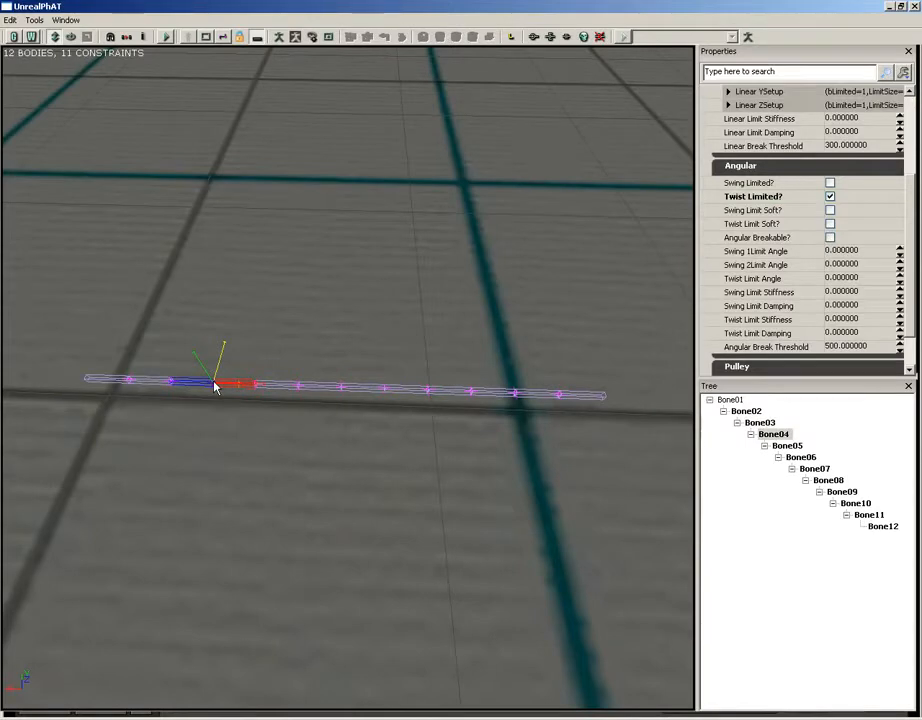
Copy the twist-limited constraint properties from joint to joint along the wire, onto Bone05, Bone06, Bone07 and Bone08
{"action": "key", "text": "c"}
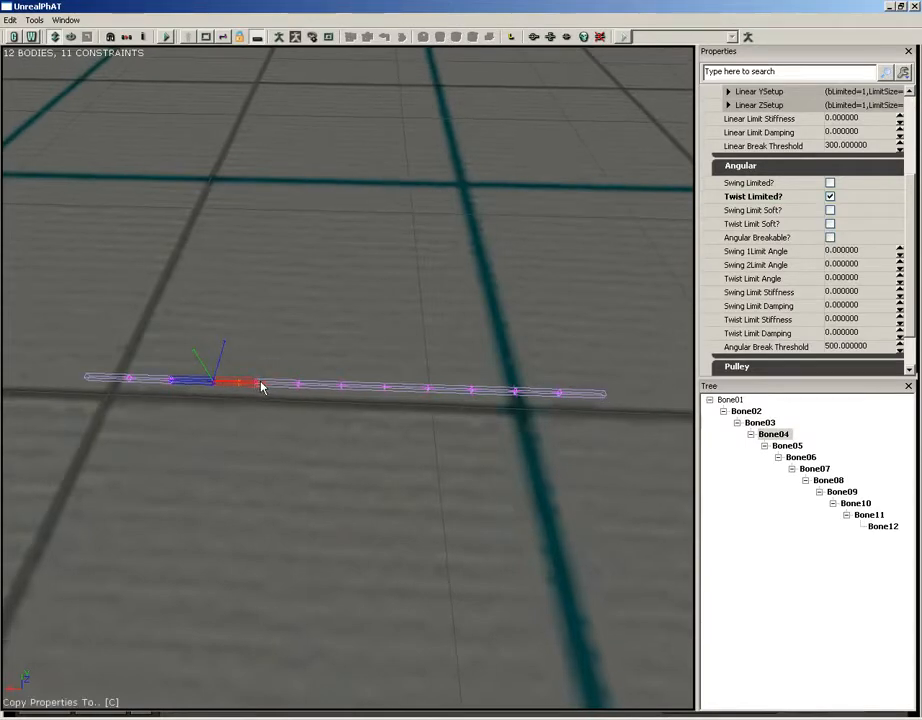
{"action": "scroll", "coordinate": [259, 389], "scroll_direction": "up", "scroll_amount": 2}
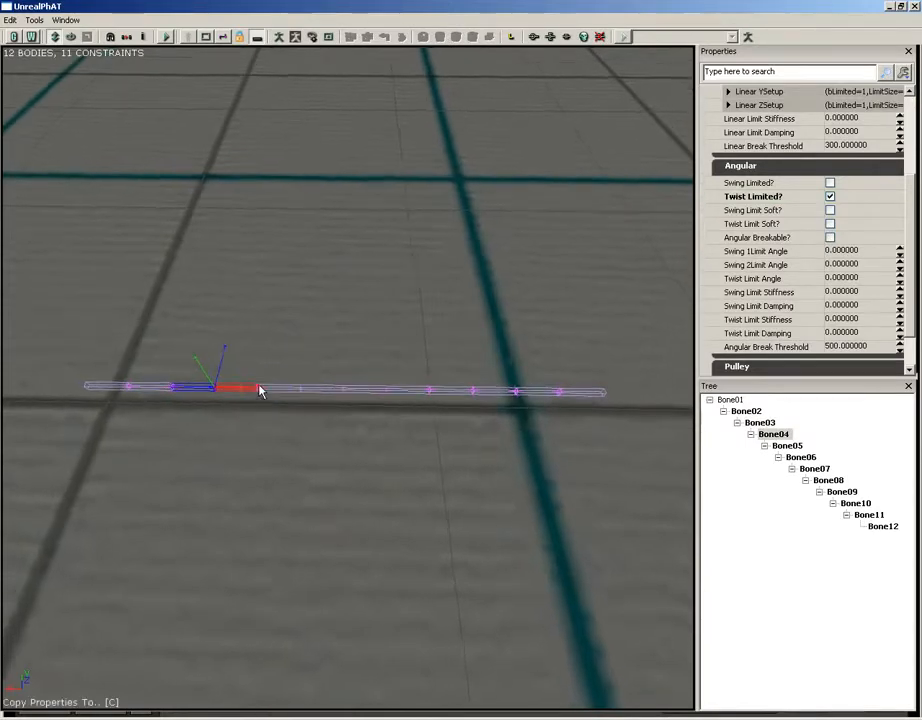
{"action": "left_click", "coordinate": [260, 405]}
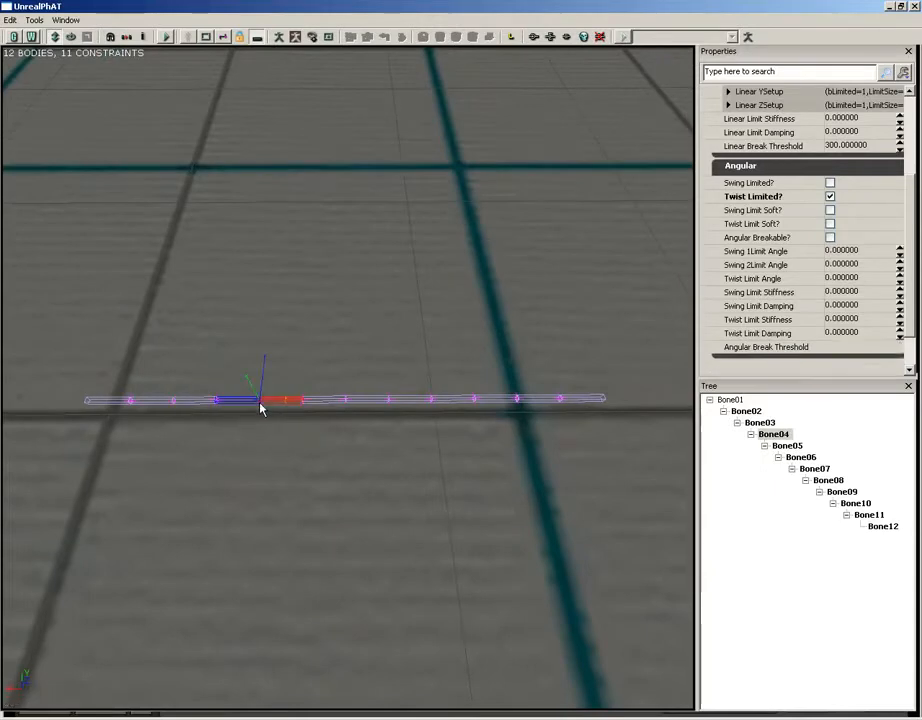
{"action": "left_click_drag", "start_coordinate": [274, 410], "coordinate": [289, 460]}
{"action": "key", "text": "c"}
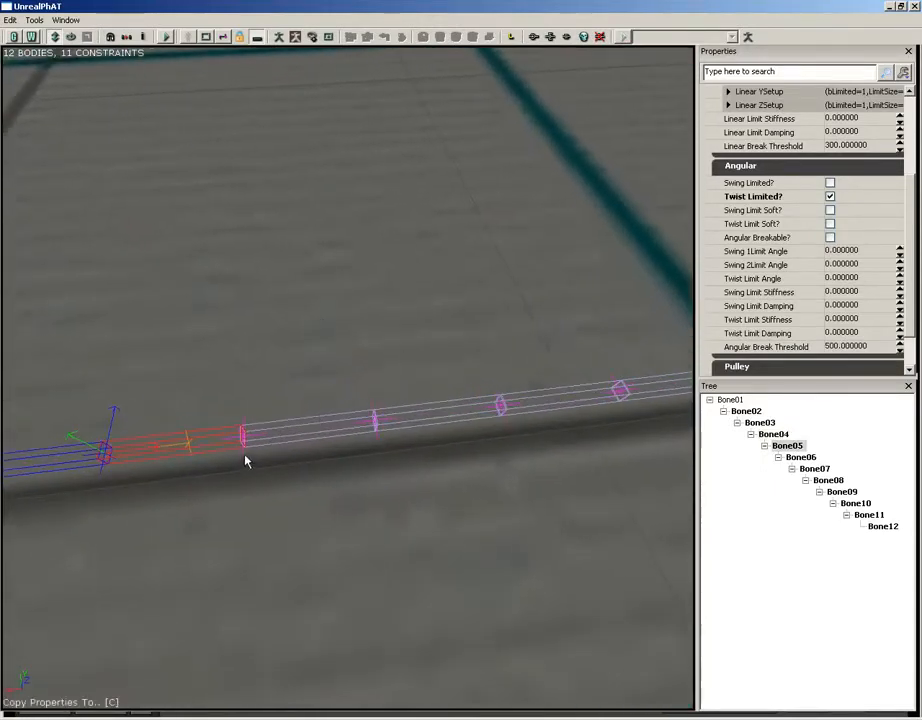
{"action": "left_click", "coordinate": [245, 457]}
{"action": "key", "text": "c"}
{"action": "left_click", "coordinate": [378, 432]}
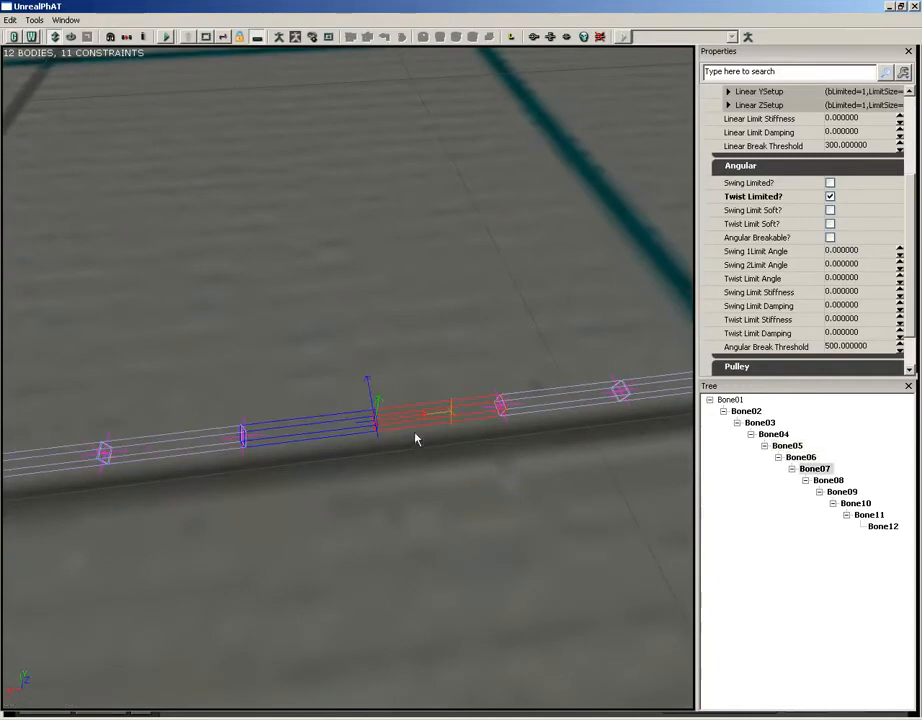
{"action": "key", "text": "c"}
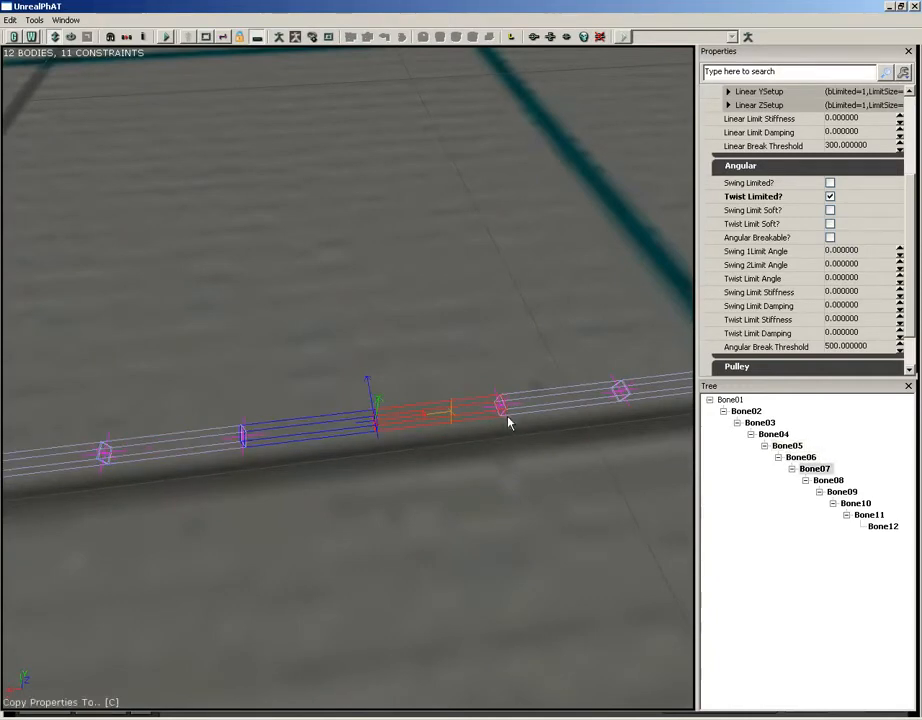
{"action": "left_click", "coordinate": [506, 424]}
Continue copying the twist-limited constraint properties onto the remaining joints, Bone09 through Bone12
{"action": "mouse_move", "coordinate": [547, 438]}
{"action": "left_mouse_down"}
{"action": "mouse_move", "coordinate": [521, 436]}
{"action": "mouse_move", "coordinate": [552, 437]}
{"action": "left_mouse_up"}
{"action": "key", "text": "c"}
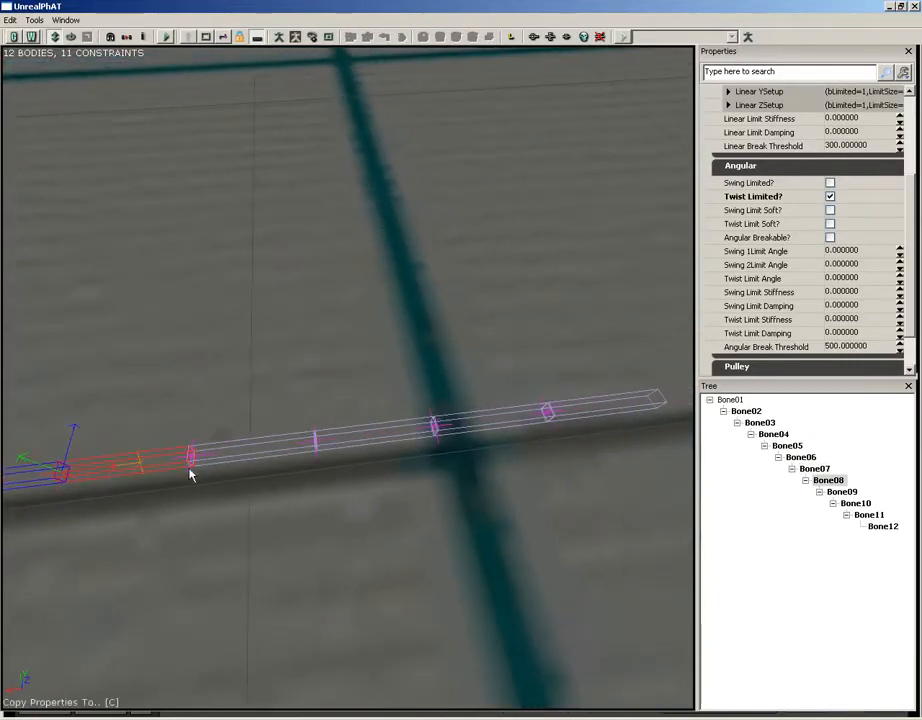
{"action": "left_click", "coordinate": [191, 470]}
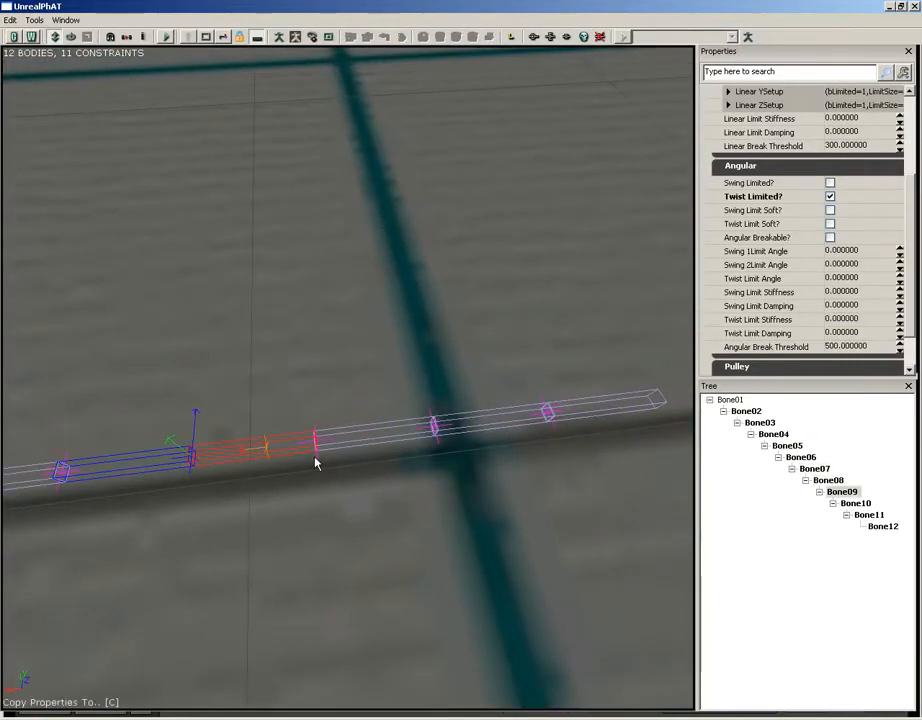
{"action": "left_click", "coordinate": [316, 463]}
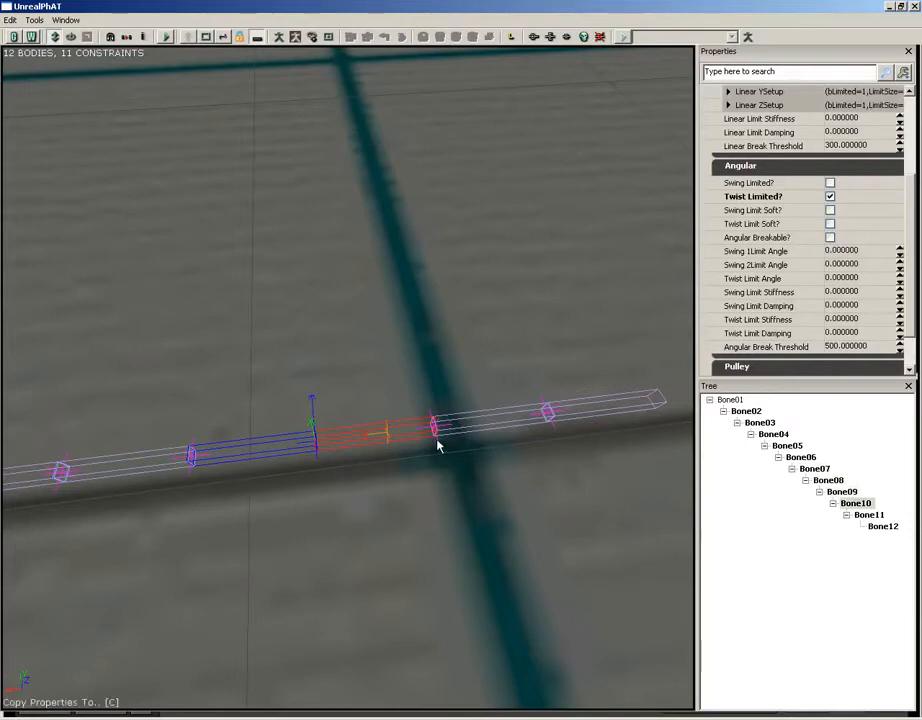
{"action": "left_click", "coordinate": [439, 448]}
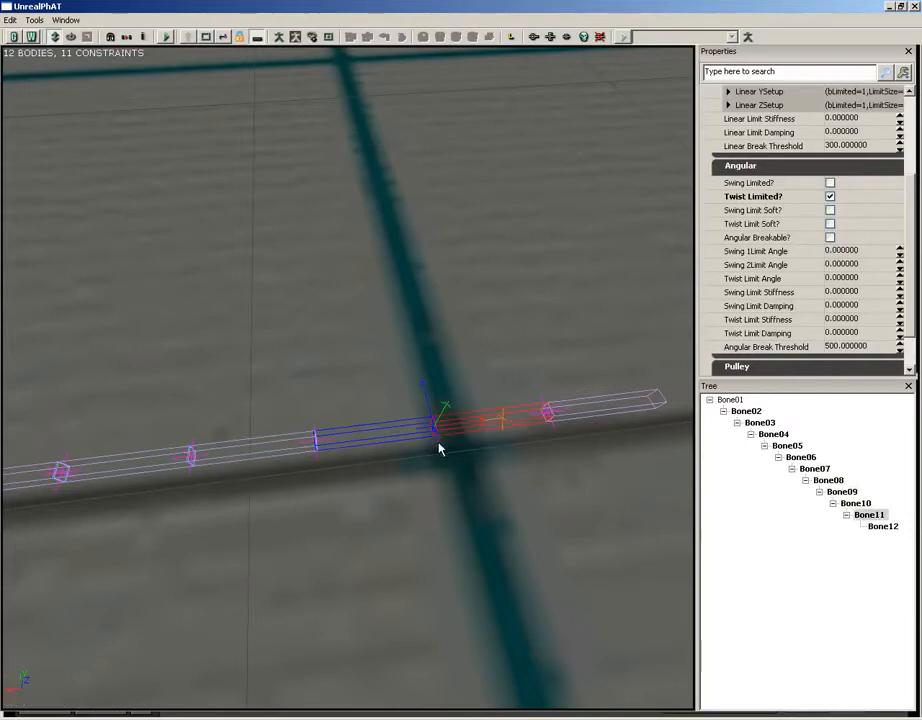
{"action": "left_click", "coordinate": [545, 411]}
Switch to body editing and set the Bone01 body's Mass Scale to 25
{"action": "left_click_drag", "start_coordinate": [539, 403], "coordinate": [272, 299]}
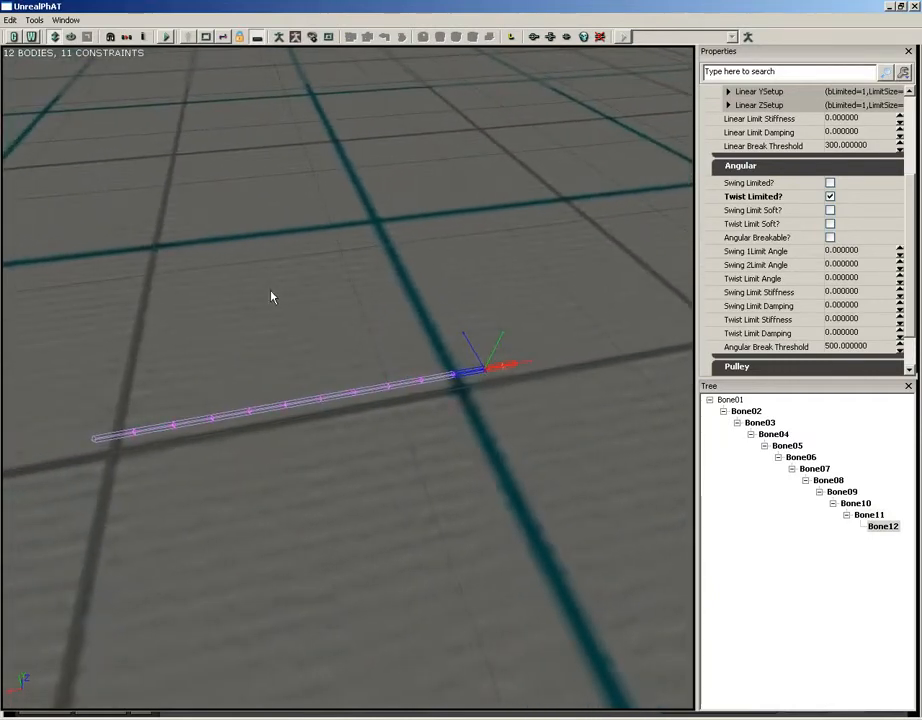
{"action": "left_click_drag", "start_coordinate": [318, 277], "coordinate": [298, 275]}
{"action": "left_click", "coordinate": [310, 277]}
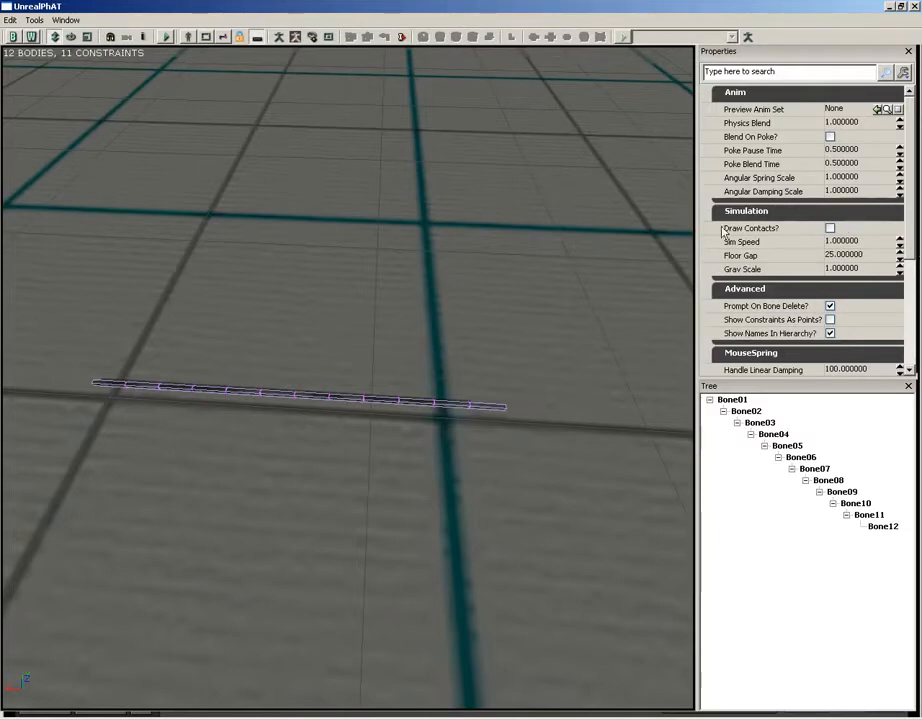
{"action": "left_click", "coordinate": [104, 387]}
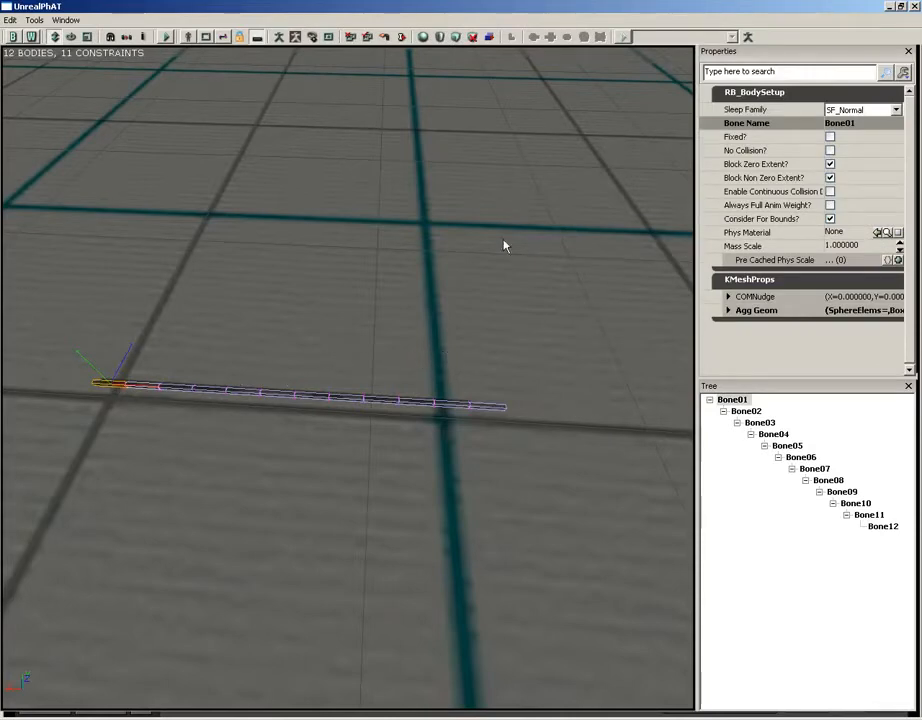
{"action": "left_click_drag", "start_coordinate": [504, 246], "coordinate": [453, 228]}
{"action": "left_click", "coordinate": [733, 400]}
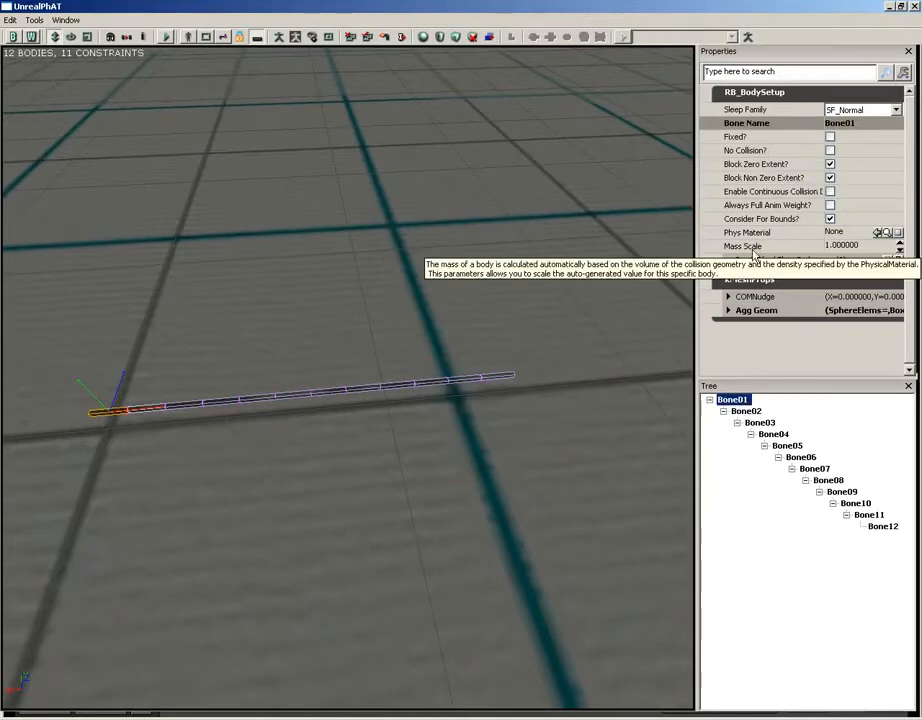
{"action": "left_click", "coordinate": [850, 246]}
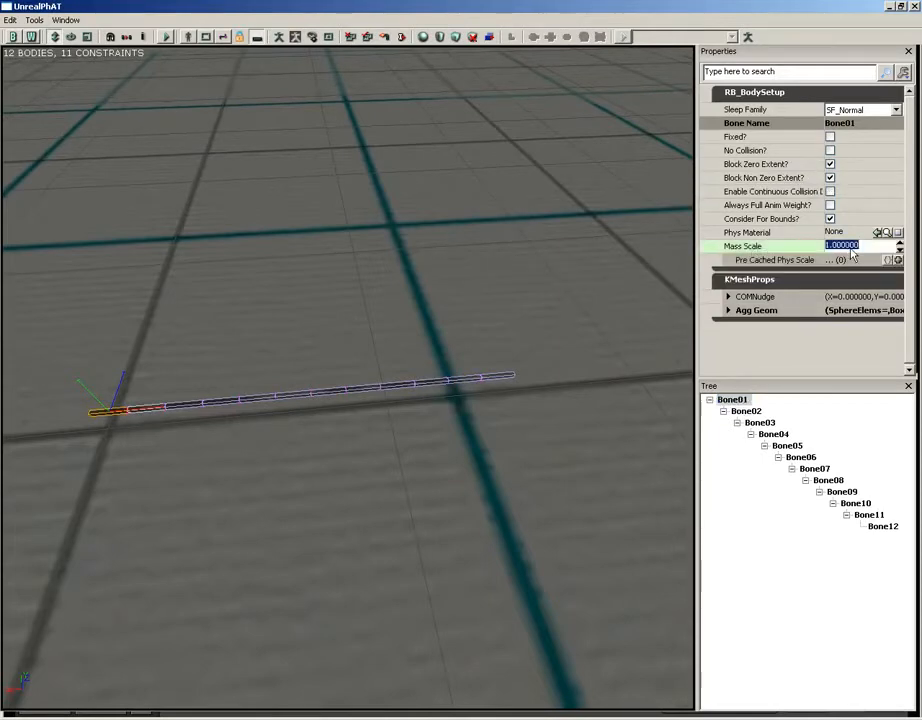
{"action": "type", "text": "25"}
{"action": "key", "text": "Return"}
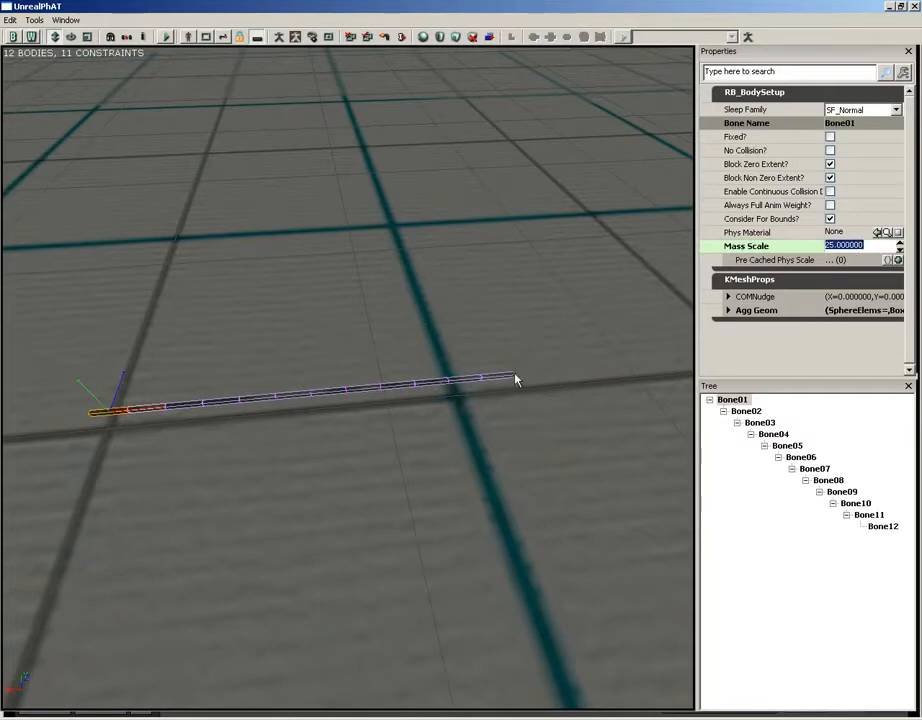
Copy the Bone01 body's properties from body to body along the wire, onto Bone02 through Bone07
{"action": "left_click_drag", "start_coordinate": [225, 338], "coordinate": [197, 360]}
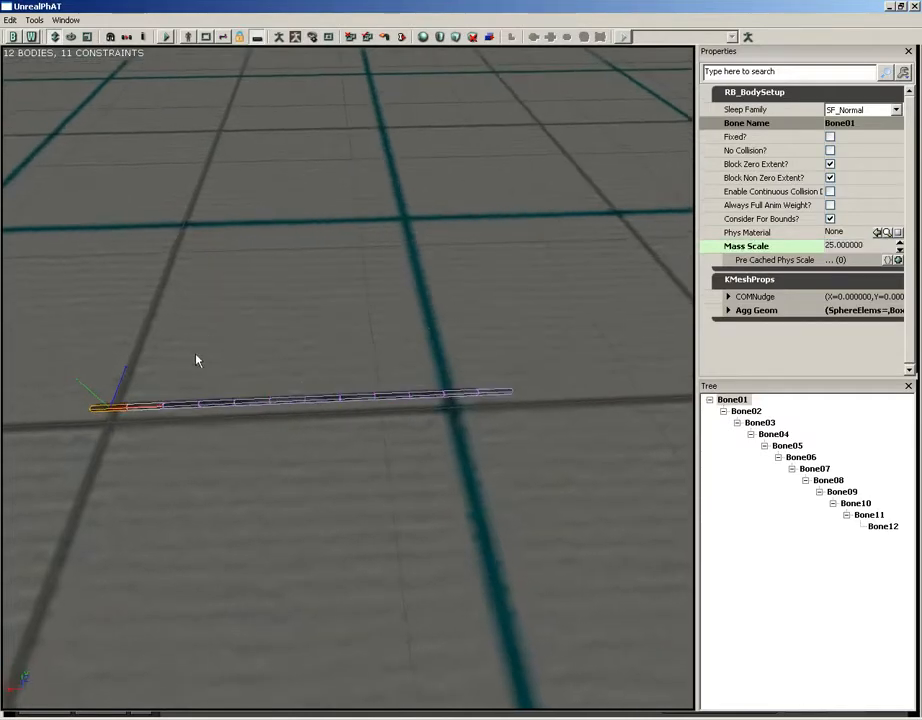
{"action": "key", "text": "c"}
{"action": "left_click", "coordinate": [169, 407]}
{"action": "key", "text": "c"}
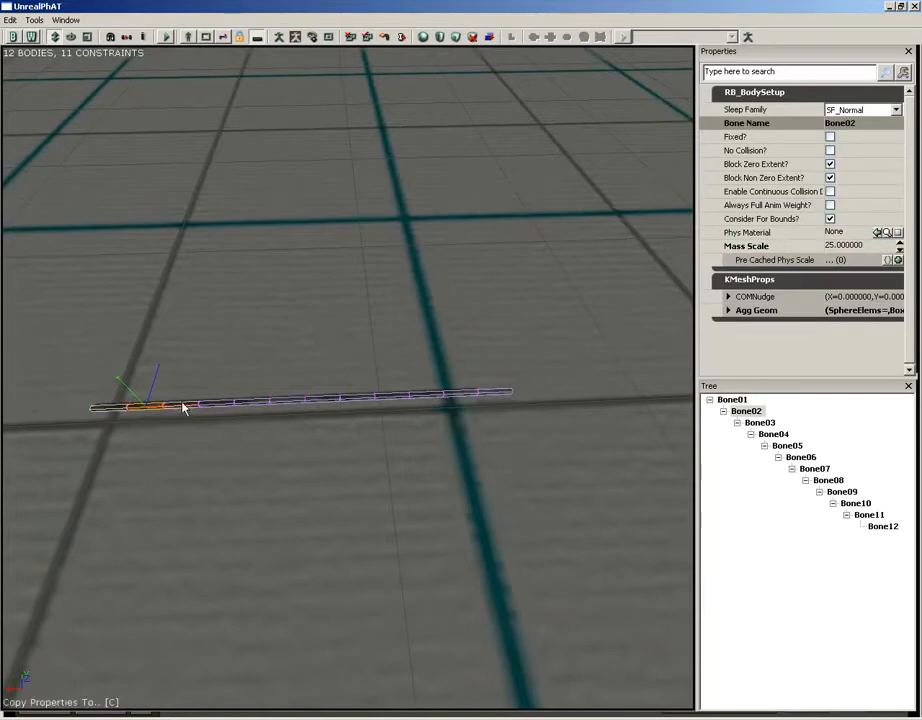
{"action": "left_click", "coordinate": [214, 405]}
{"action": "key", "text": "c"}
{"action": "left_click", "coordinate": [259, 403]}
{"action": "key", "text": "c"}
{"action": "left_click", "coordinate": [268, 402]}
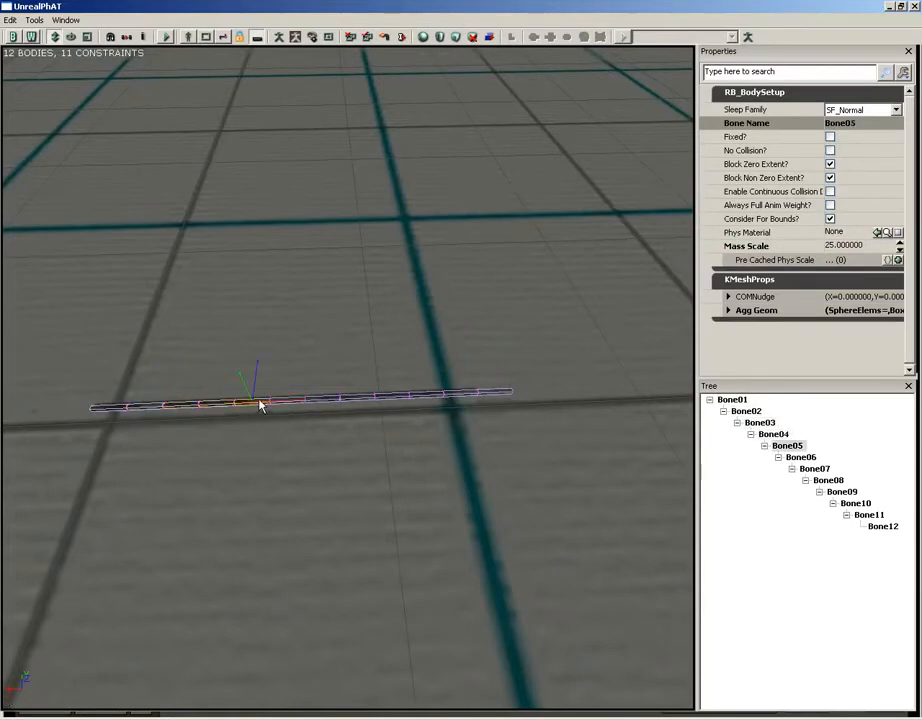
{"action": "key", "text": "c"}
{"action": "left_click", "coordinate": [311, 405]}
{"action": "key", "text": "c"}
{"action": "left_click", "coordinate": [345, 402]}
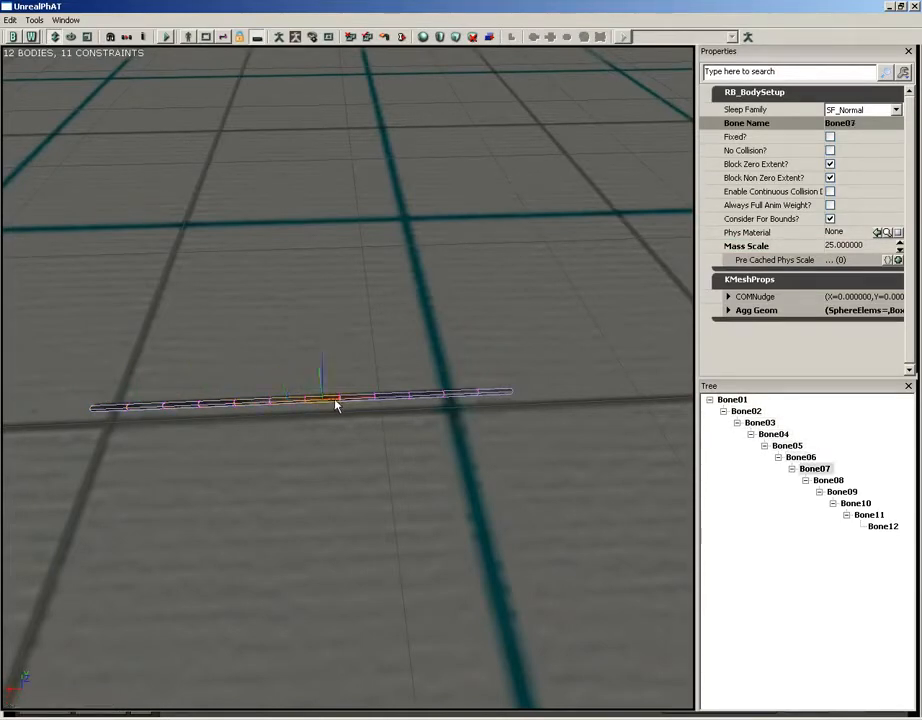
Copy the body properties onward onto Bone08 through Bone12, and check the Mass Scale of the Bone06 and Bone07 bodies
{"action": "key", "text": "c"}
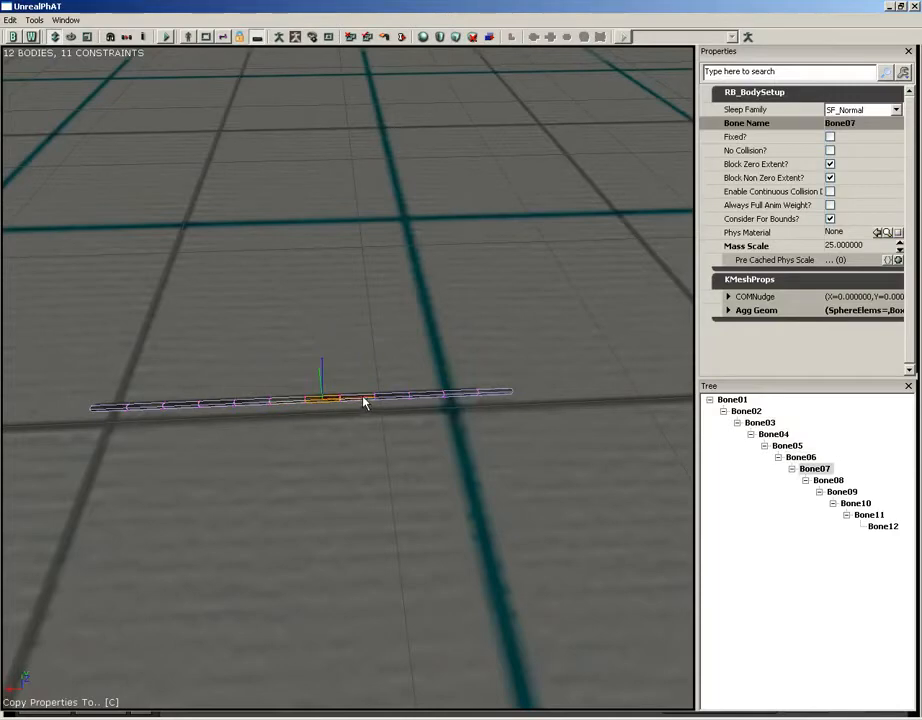
{"action": "left_click", "coordinate": [362, 400]}
{"action": "key", "text": "c"}
{"action": "left_click", "coordinate": [398, 397]}
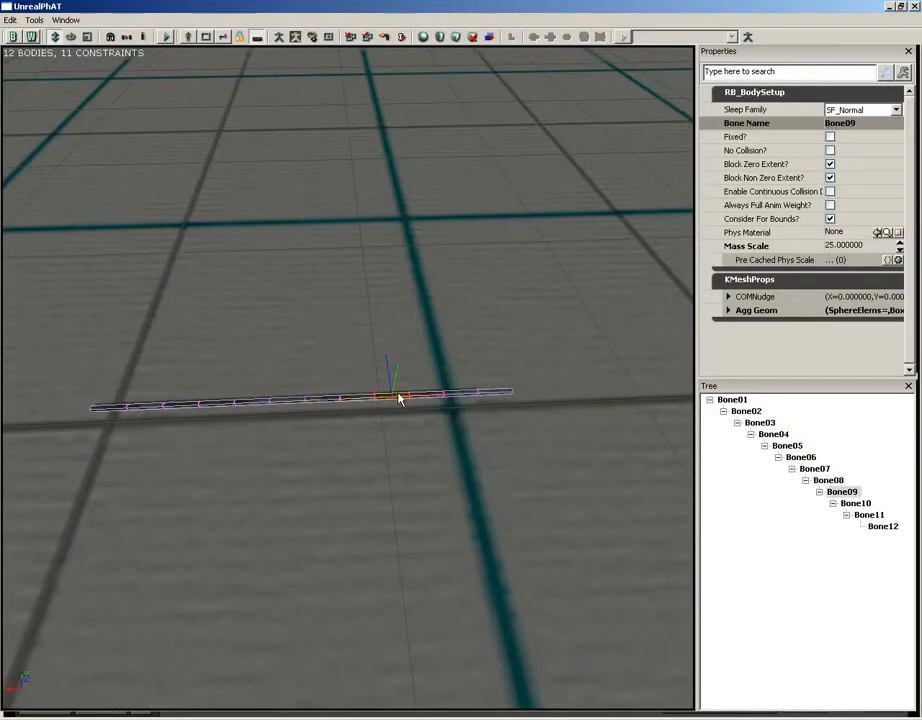
{"action": "key", "text": "c"}
{"action": "left_click", "coordinate": [449, 397]}
{"action": "key", "text": "c"}
{"action": "left_click", "coordinate": [486, 395]}
{"action": "key", "text": "c"}
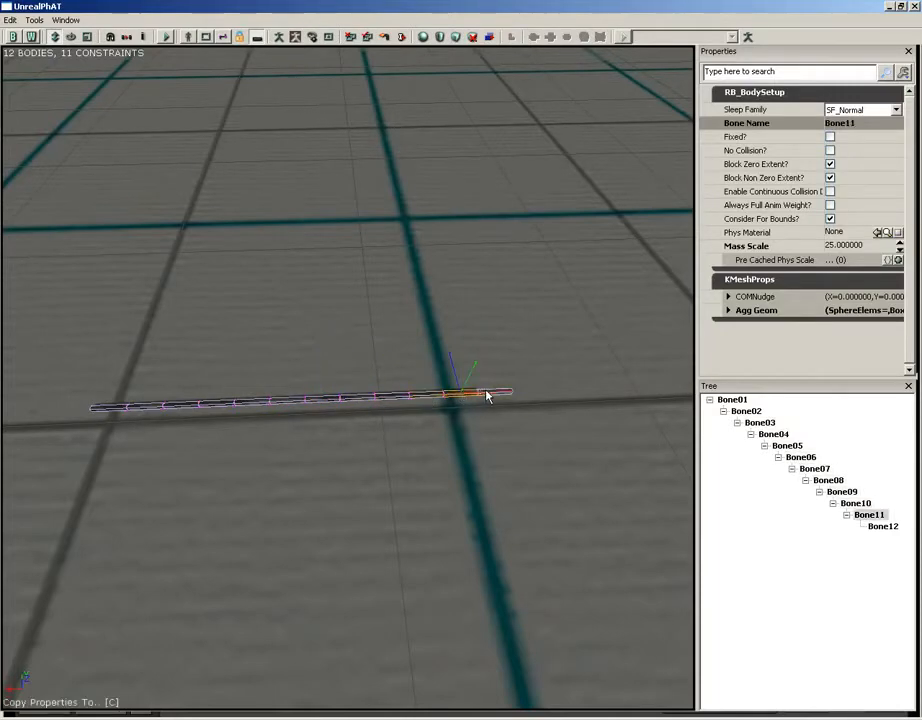
{"action": "left_click", "coordinate": [497, 392]}
{"action": "left_click", "coordinate": [300, 404]}
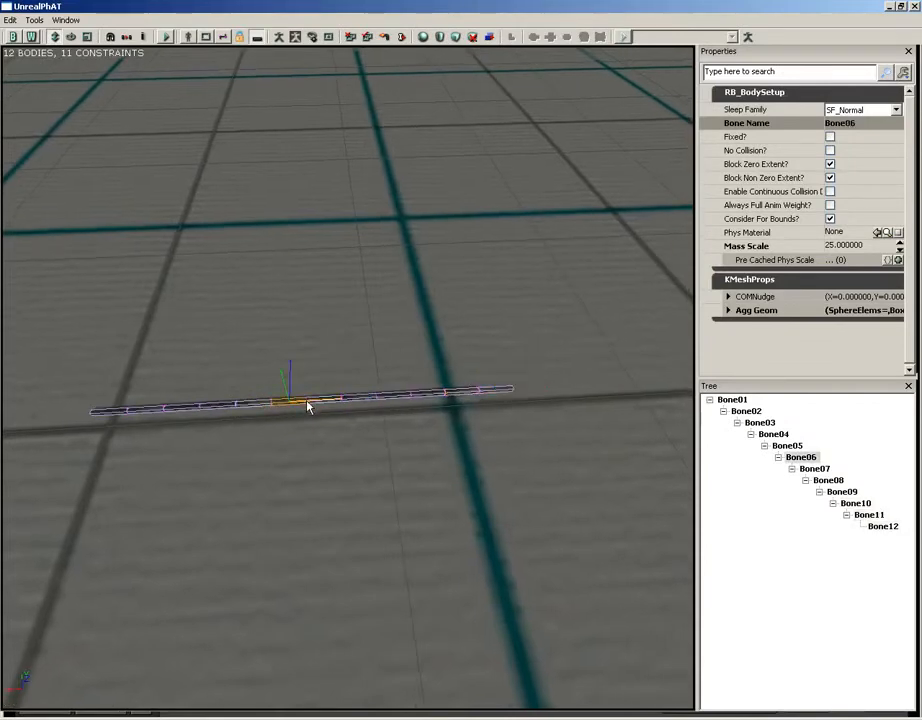
{"action": "left_click", "coordinate": [330, 398]}
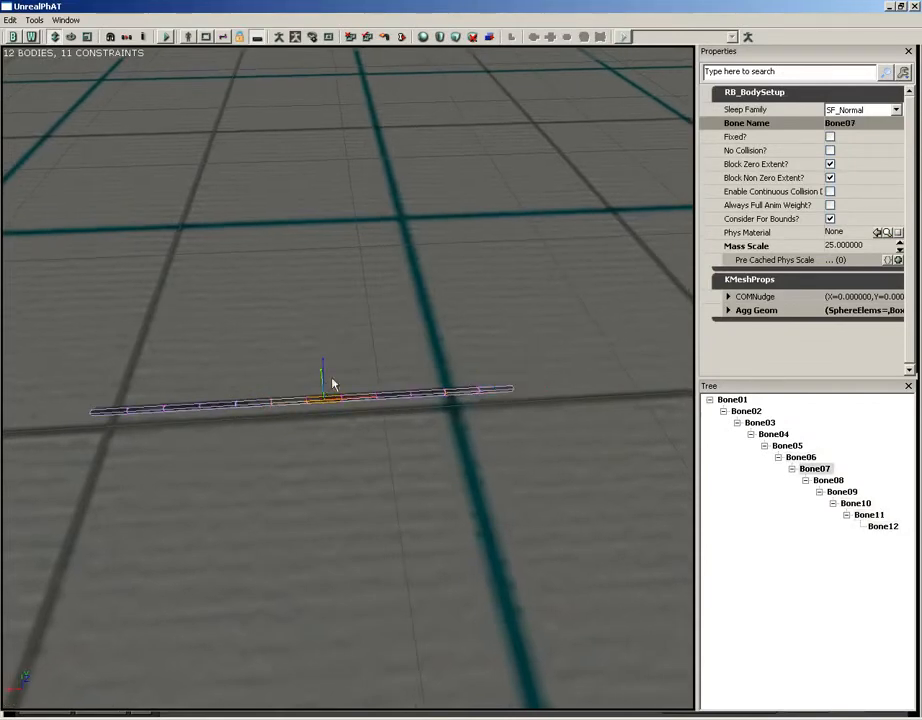
Run the physics simulation and pull the wire around by its bodies to test how the heavier segments behave
{"action": "left_click", "coordinate": [166, 37]}
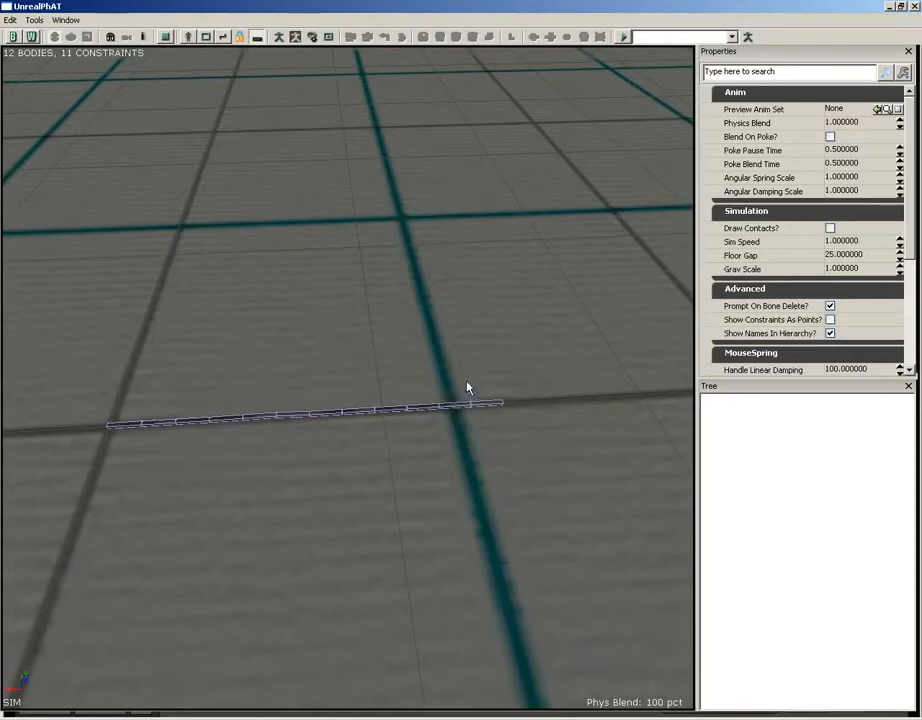
{"action": "left_click_drag", "start_coordinate": [486, 409], "coordinate": [416, 49], "text": "ctrl"}
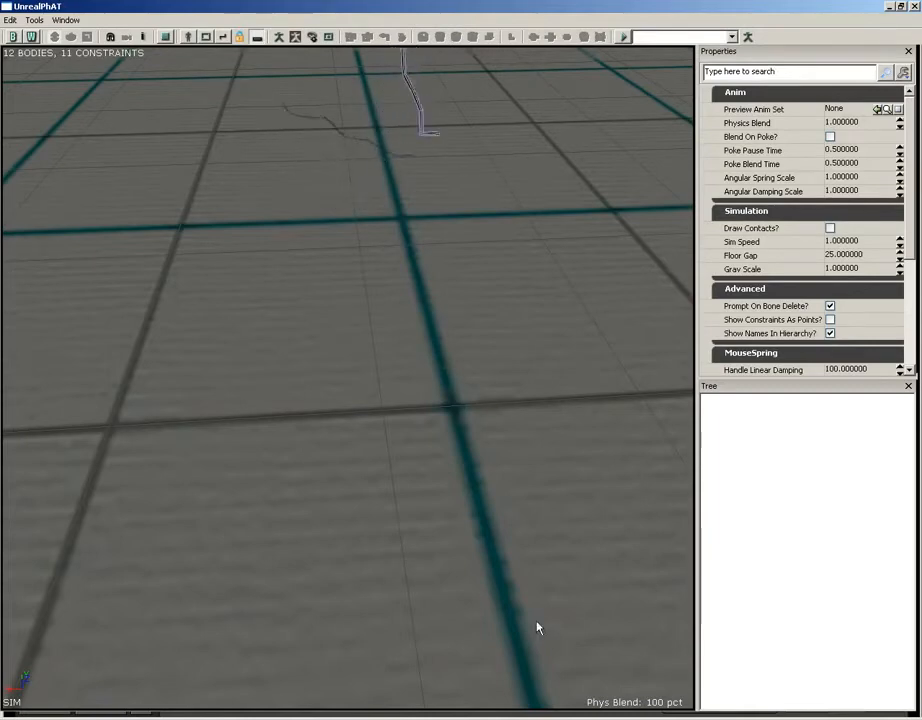
{"action": "left_click_drag", "start_coordinate": [537, 626], "coordinate": [465, 385]}
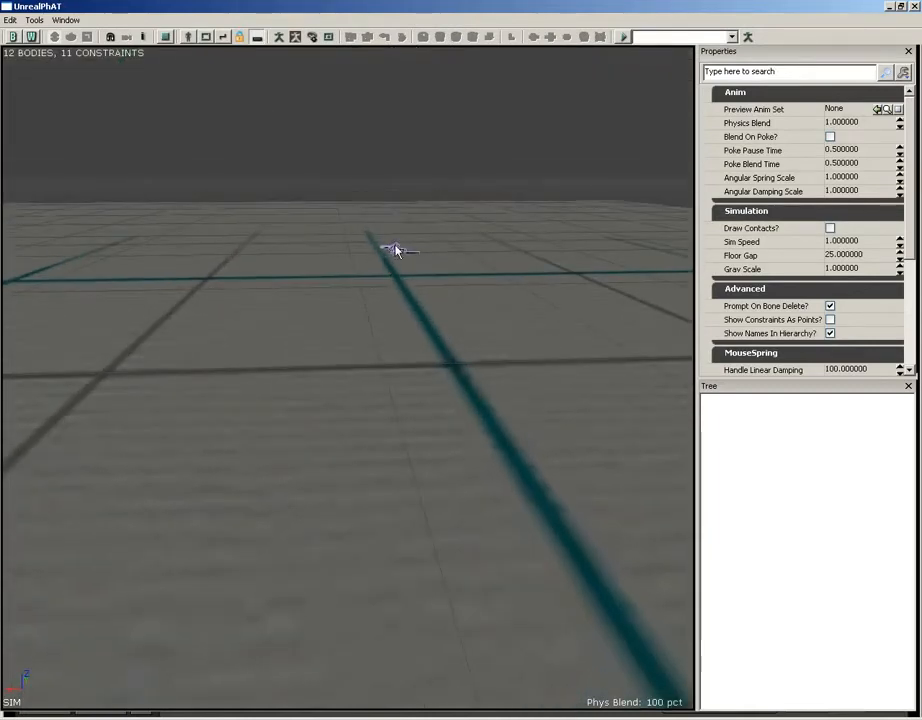
{"action": "left_click_drag", "start_coordinate": [395, 250], "coordinate": [181, 99], "text": "ctrl"}
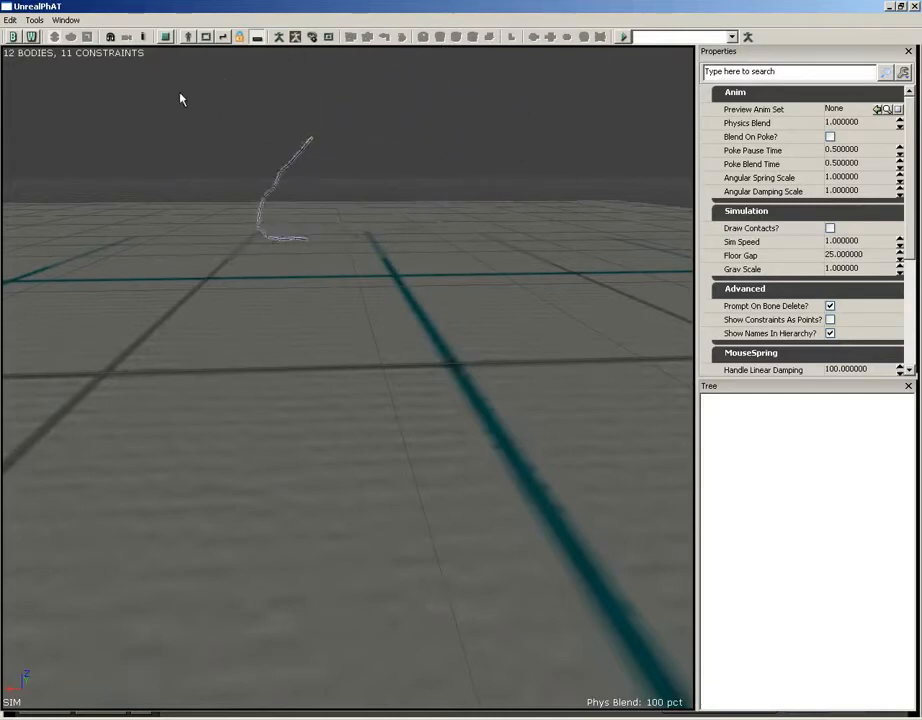
{"action": "right_click_drag", "start_coordinate": [180, 93], "coordinate": [642, 203], "text": "ctrl"}
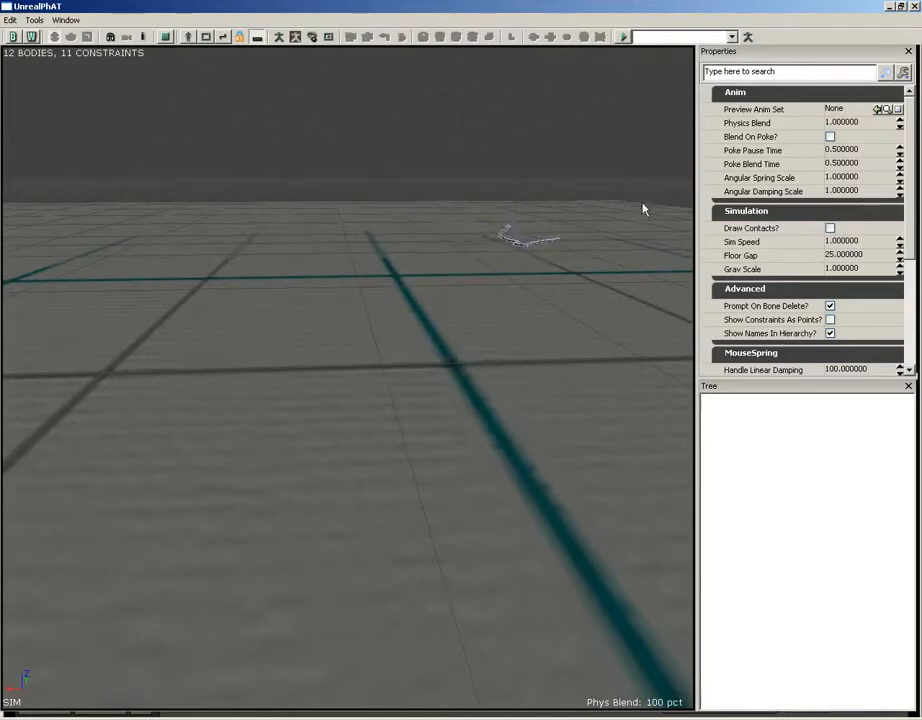
Close the physics asset editor and search all assets in the Content Browser for "liam"
{"action": "left_click", "coordinate": [914, 7]}
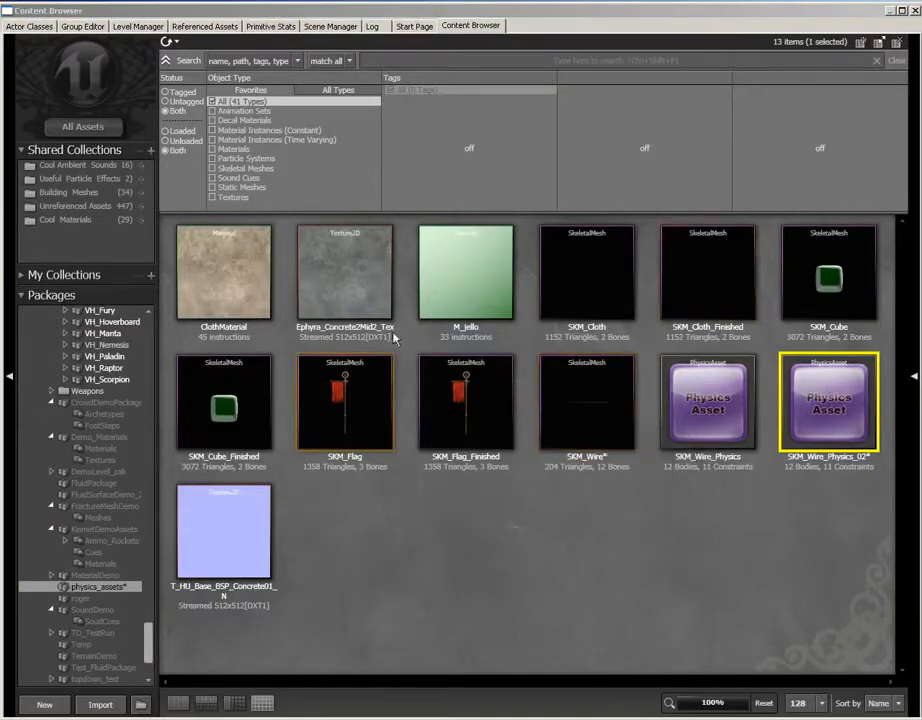
{"action": "left_click", "coordinate": [84, 128]}
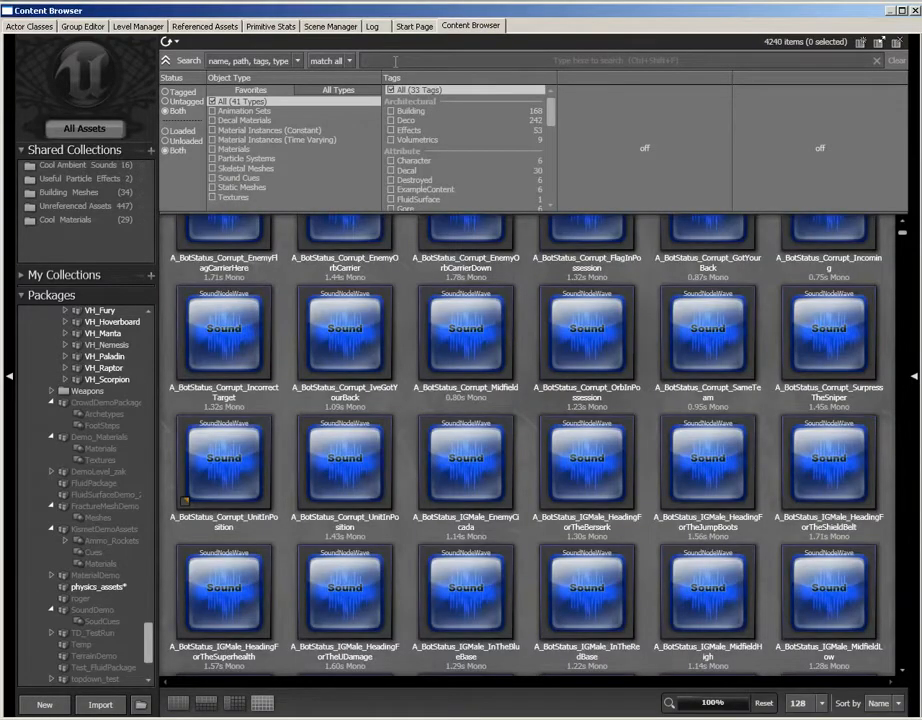
{"action": "type", "text": "liam"}
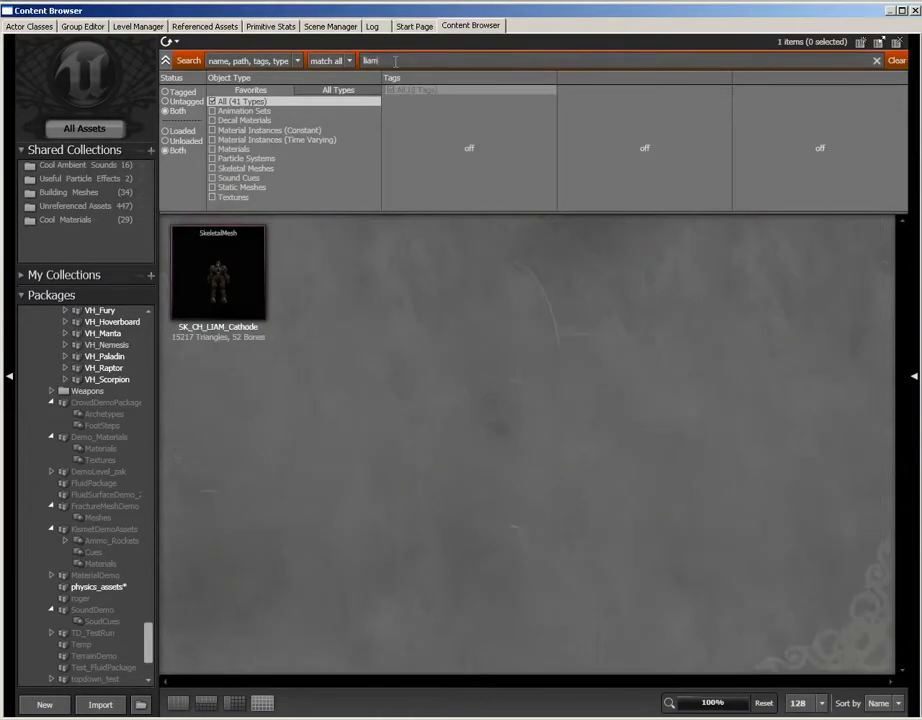
Clear the asset search text and filter all assets by object type to show only Physics Assets
{"action": "key", "text": "BackSpace"}
{"action": "key", "text": "BackSpace"}
{"action": "key", "text": "BackSpace"}
{"action": "key", "text": "BackSpace"}
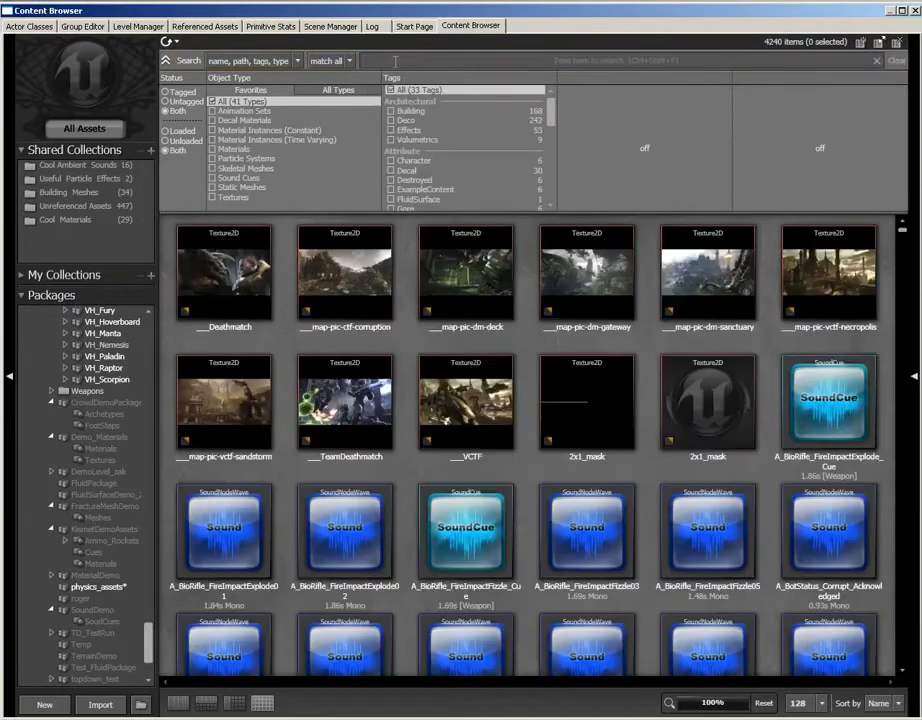
{"action": "left_click", "coordinate": [320, 94]}
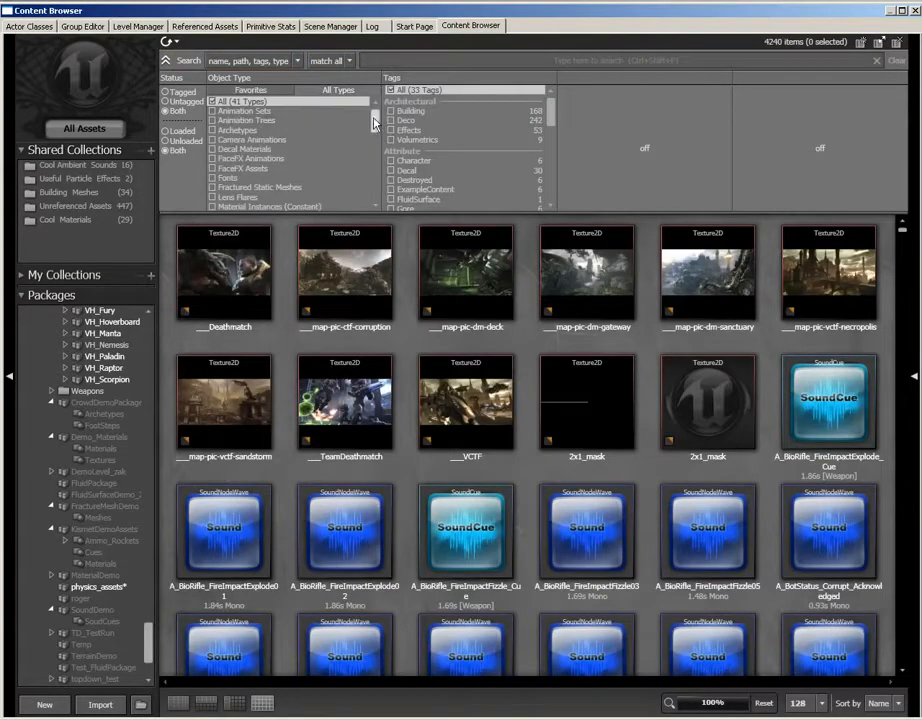
{"action": "scroll", "coordinate": [366, 125], "scroll_direction": "down", "scroll_amount": 3}
{"action": "scroll", "coordinate": [370, 140], "scroll_direction": "down", "scroll_amount": 2}
{"action": "left_click", "coordinate": [260, 150]}
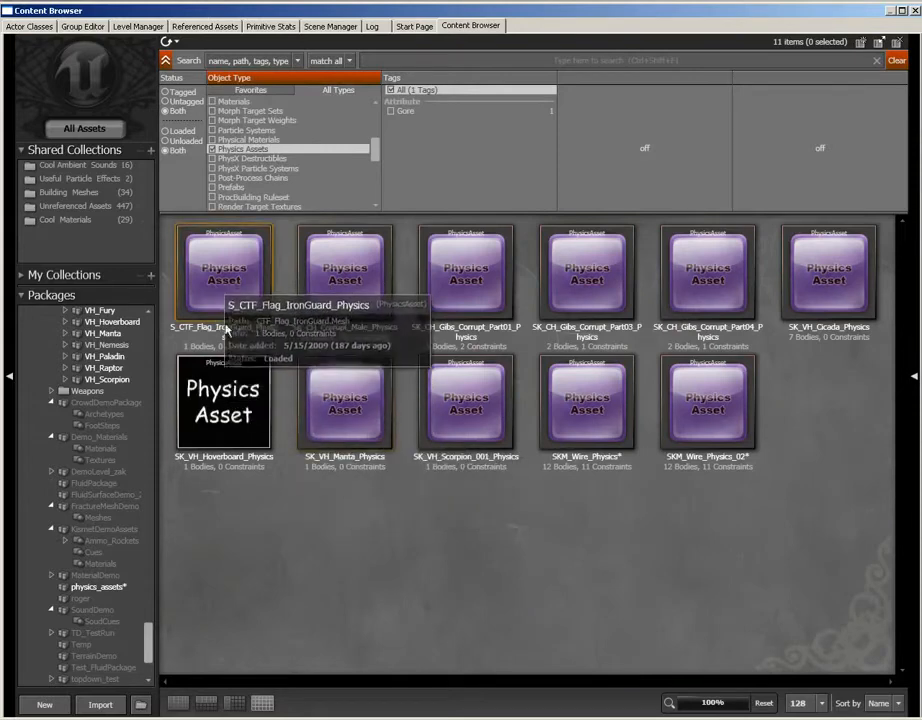
Open the SK_CH_Corrupt_Male_Physics asset and view the character's physics bodies from an angle
{"action": "left_click", "coordinate": [342, 288]}
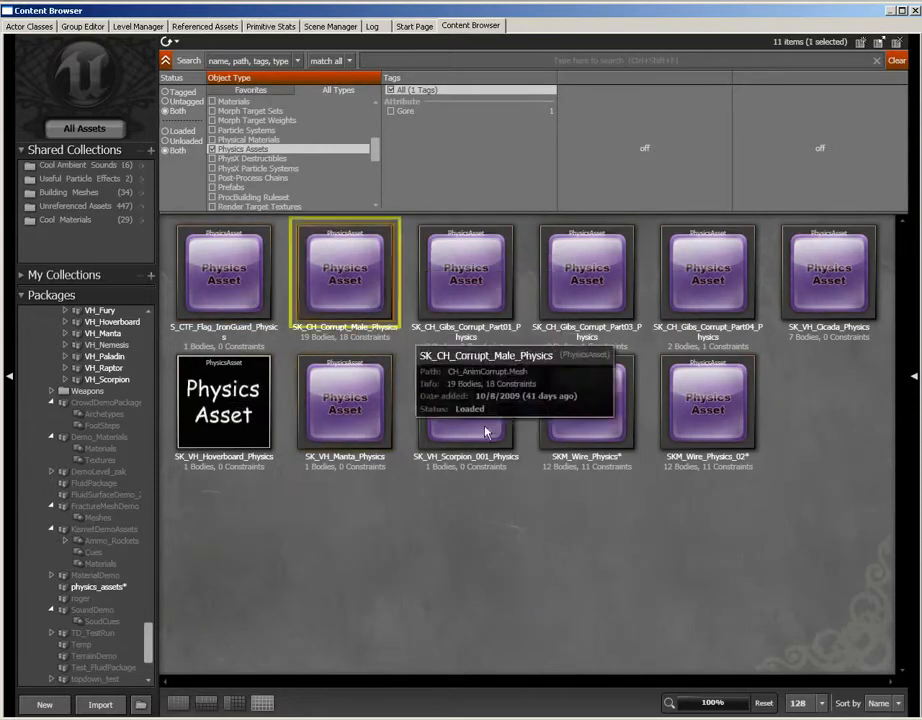
{"action": "double_click", "coordinate": [342, 290]}
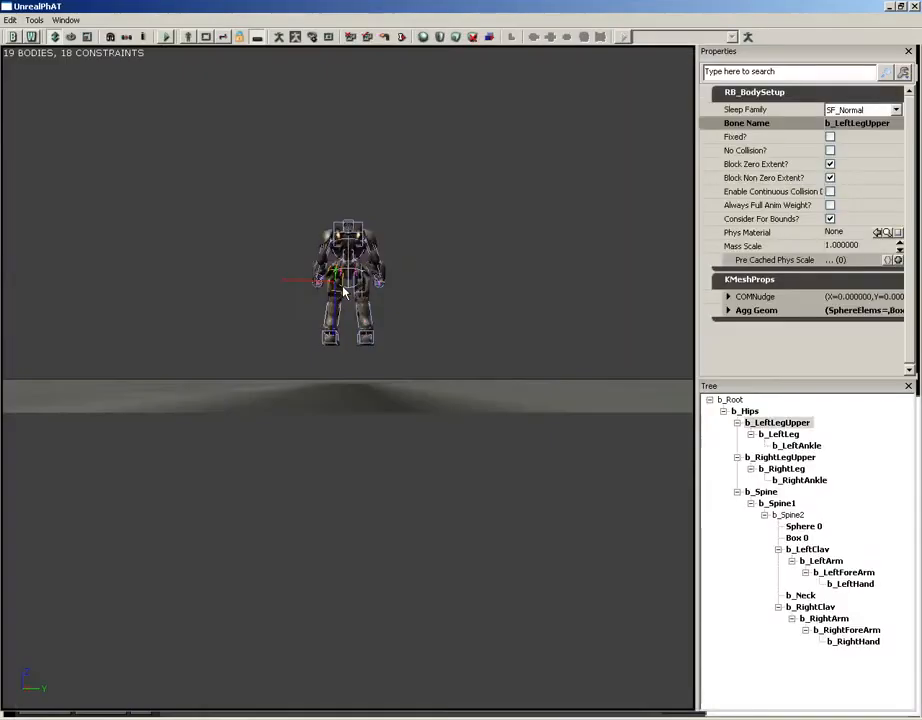
{"action": "left_click_drag", "start_coordinate": [140, 436], "coordinate": [3, 398]}
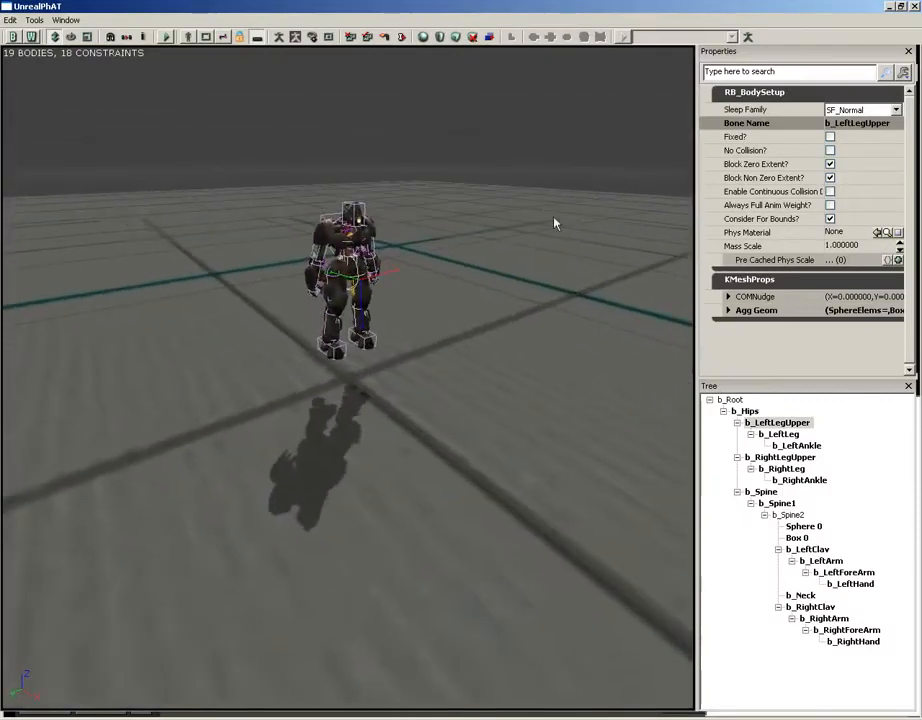
{"action": "left_click_drag", "start_coordinate": [554, 222], "coordinate": [509, 175]}
Run the physics simulation, pull the character's ragdoll around the floor, and close the physics asset editor
{"action": "left_click", "coordinate": [166, 36]}
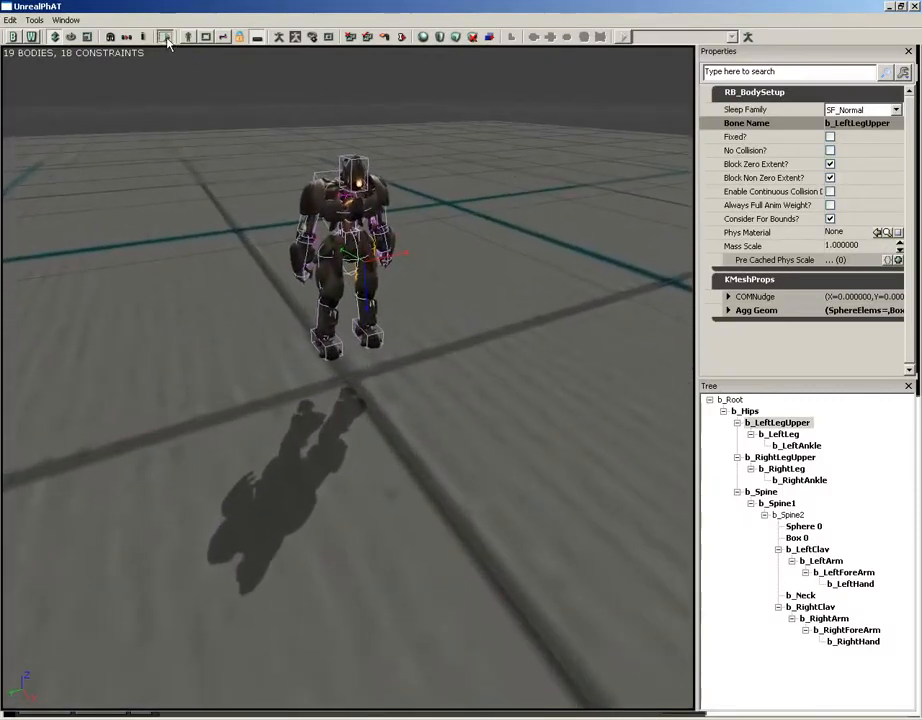
{"action": "mouse_move", "coordinate": [328, 334]}
{"action": "right_mouse_down", "text": "ctrl"}
{"action": "mouse_move", "coordinate": [338, 259]}
{"action": "mouse_move", "coordinate": [326, 255]}
{"action": "mouse_move", "coordinate": [331, 341]}
{"action": "right_mouse_up", "text": "ctrl"}
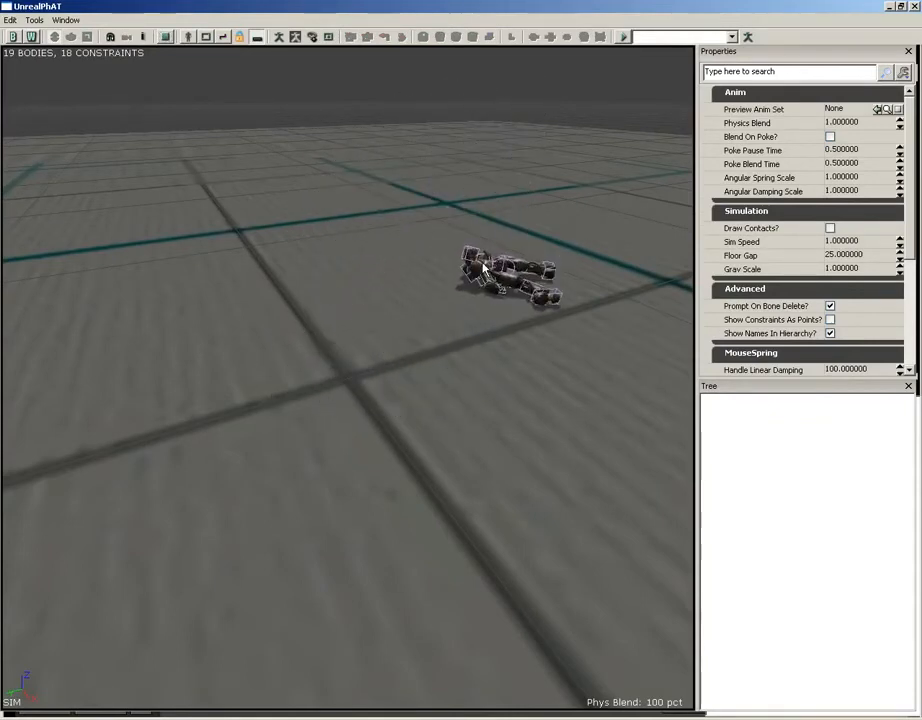
{"action": "right_click_drag", "start_coordinate": [497, 287], "coordinate": [273, 224], "text": "ctrl"}
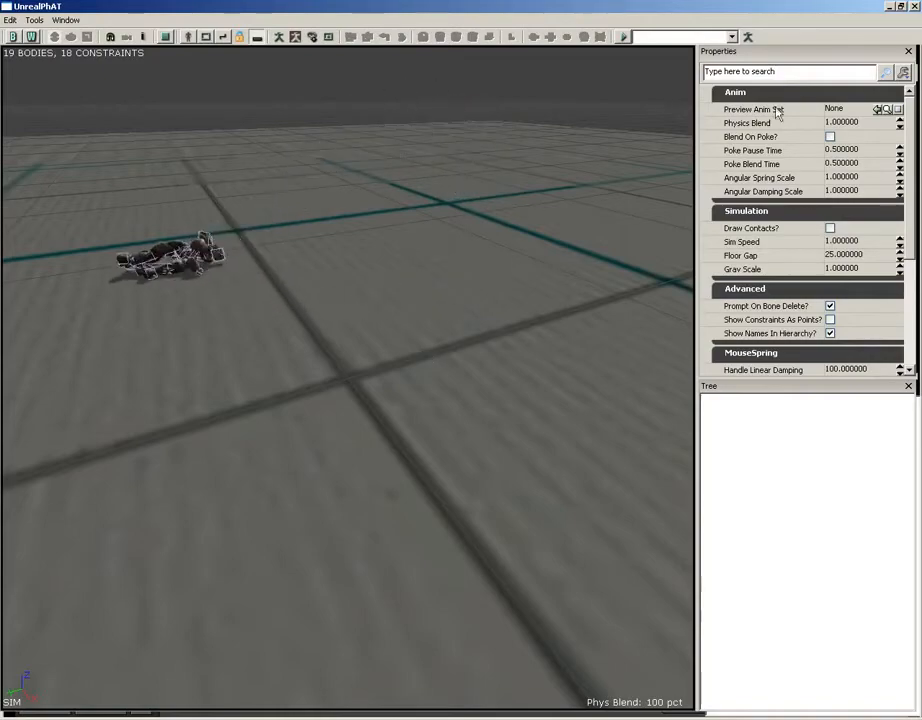
{"action": "left_click", "coordinate": [914, 7]}
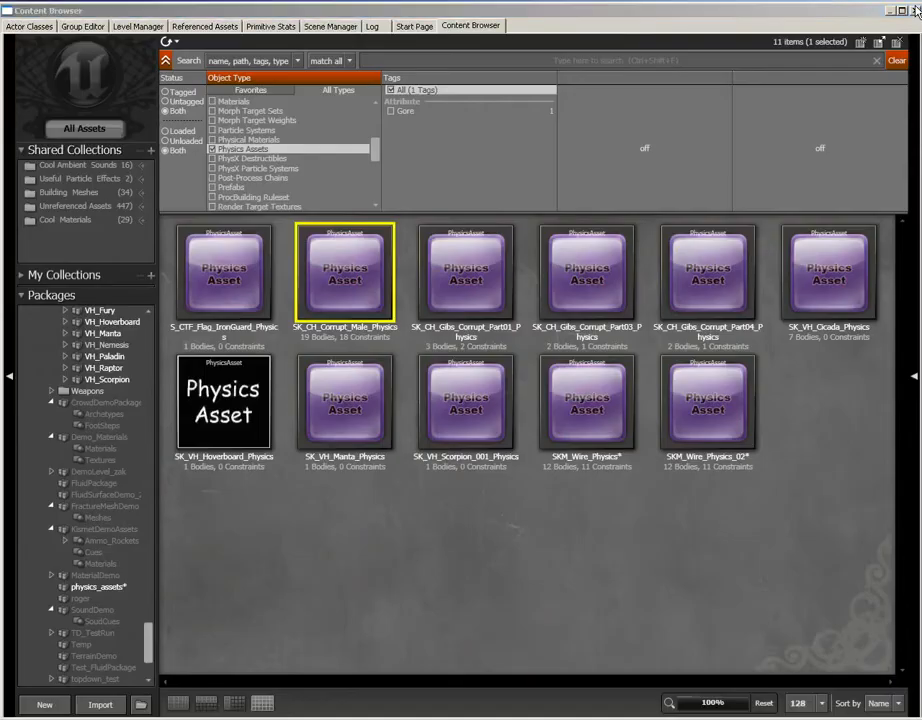
Choose SKM_Wire_Physics_02 from the physics_assets package and add it to the level on the ceiling beam
{"action": "left_click", "coordinate": [110, 589]}
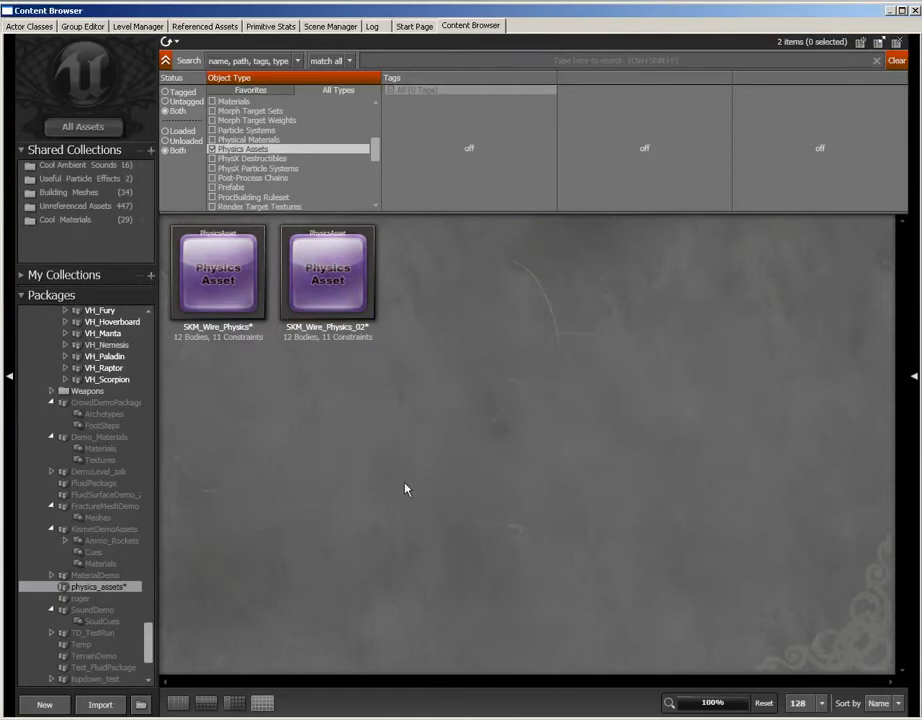
{"action": "left_click", "coordinate": [312, 345]}
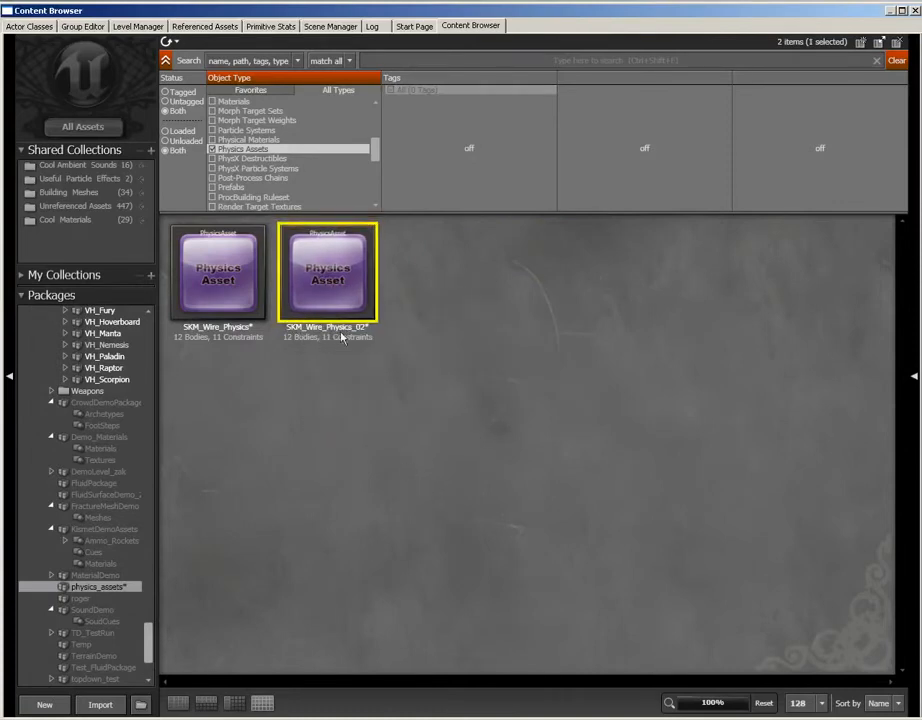
{"action": "left_click", "coordinate": [913, 11]}
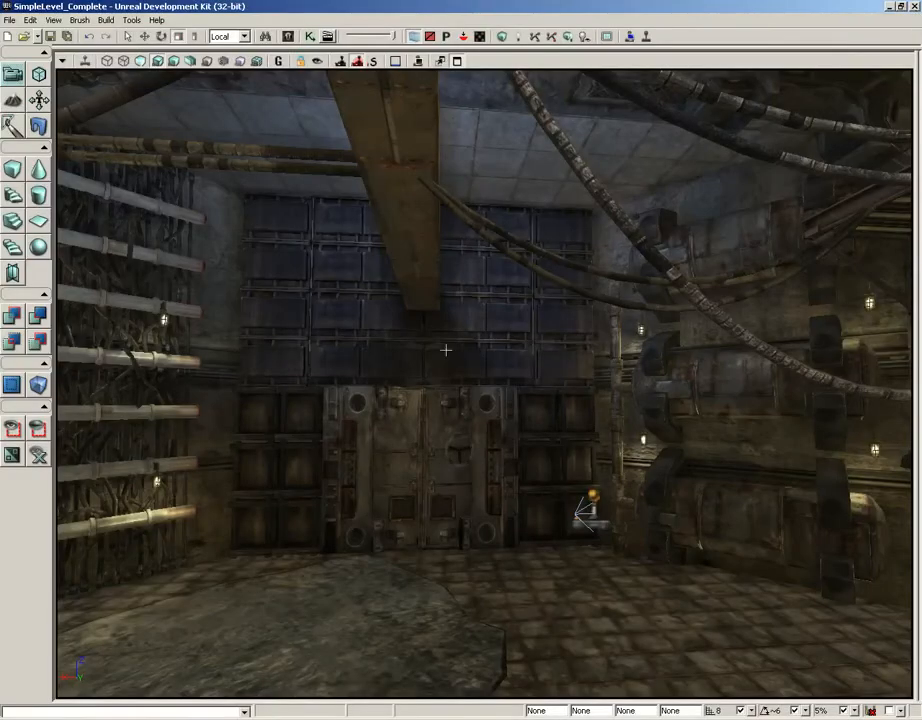
{"action": "right_click", "coordinate": [415, 278]}
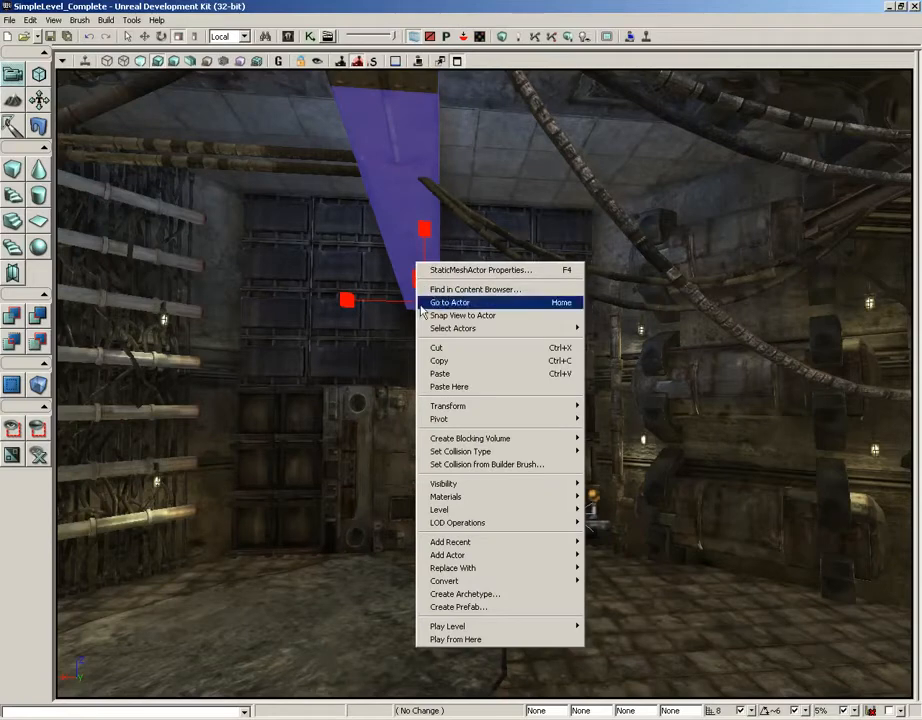
{"action": "mouse_move", "coordinate": [465, 556]}
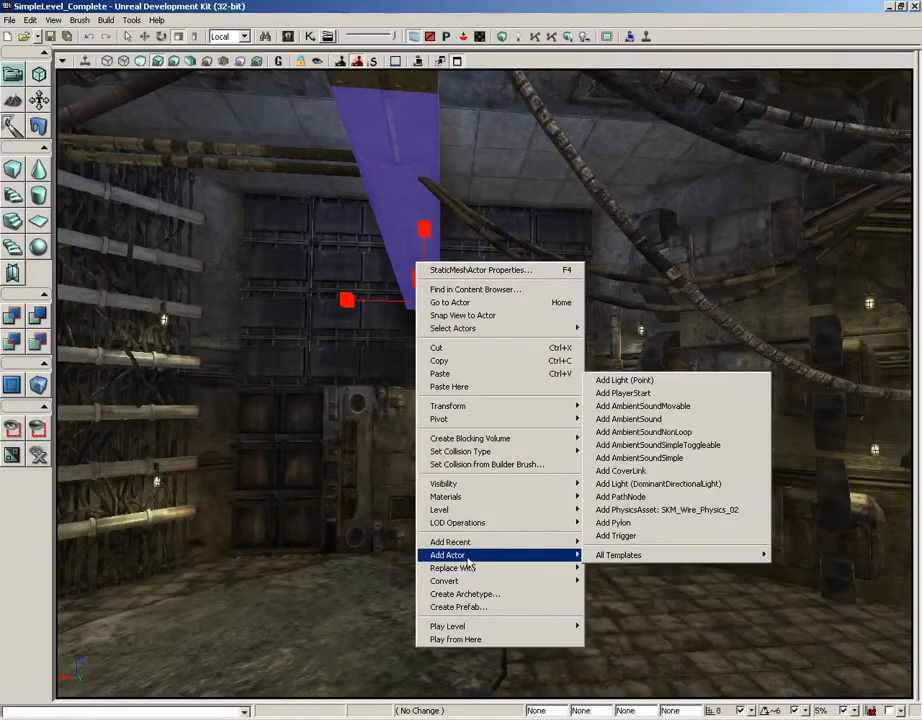
{"action": "left_click", "coordinate": [682, 511]}
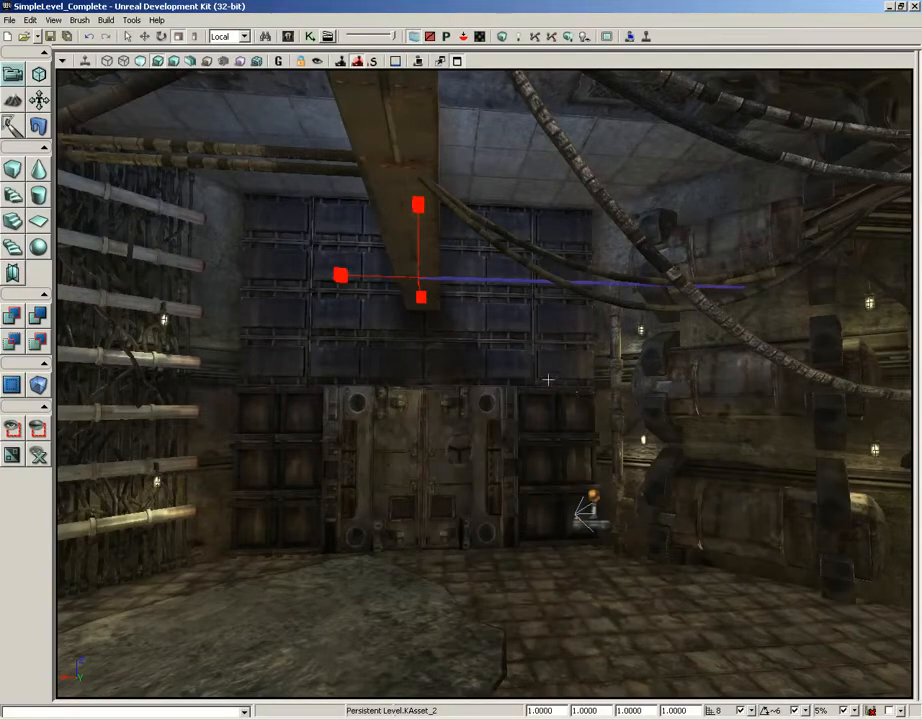
Rotate the placed wire so it hangs straight down from the beam and scale it uniformly to about 0.7351
{"action": "key", "text": "space"}
{"action": "key", "text": "space"}
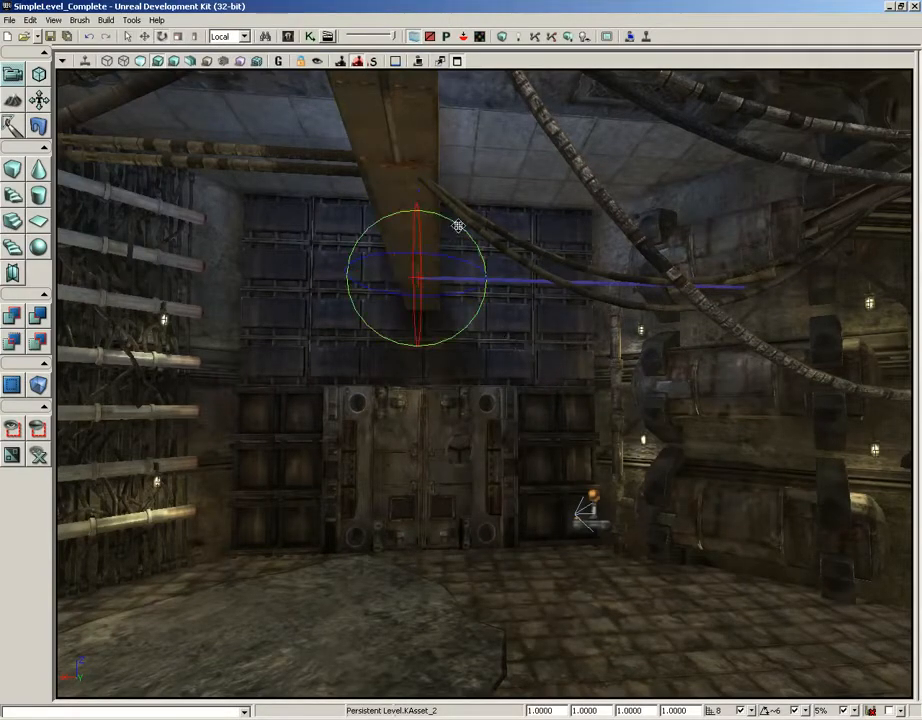
{"action": "left_click_drag", "start_coordinate": [458, 225], "coordinate": [624, 230]}
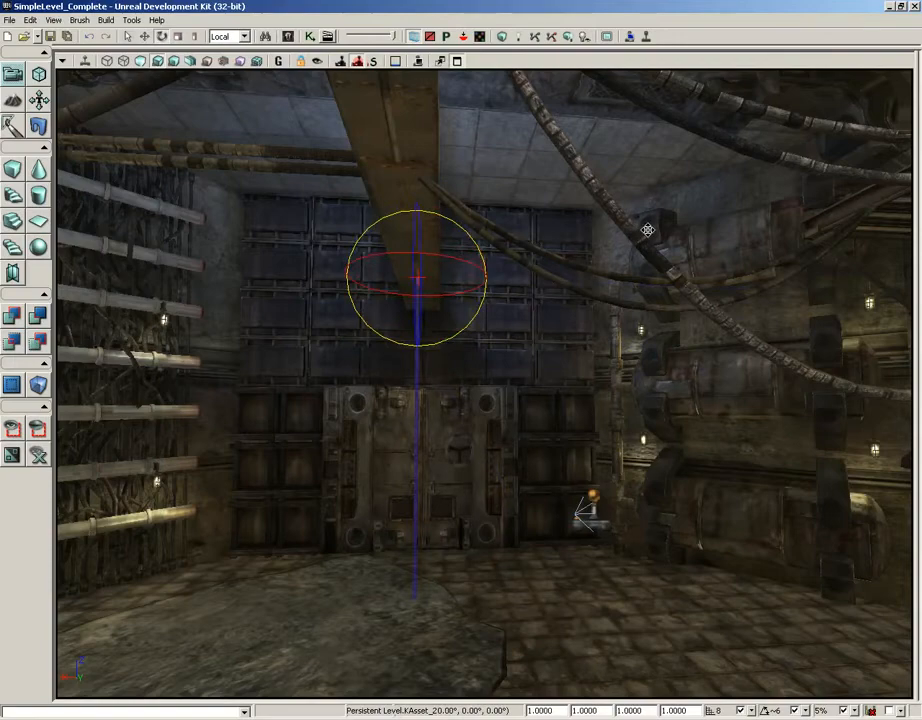
{"action": "key", "text": "space"}
{"action": "left_click_drag", "start_coordinate": [418, 206], "coordinate": [418, 229]}
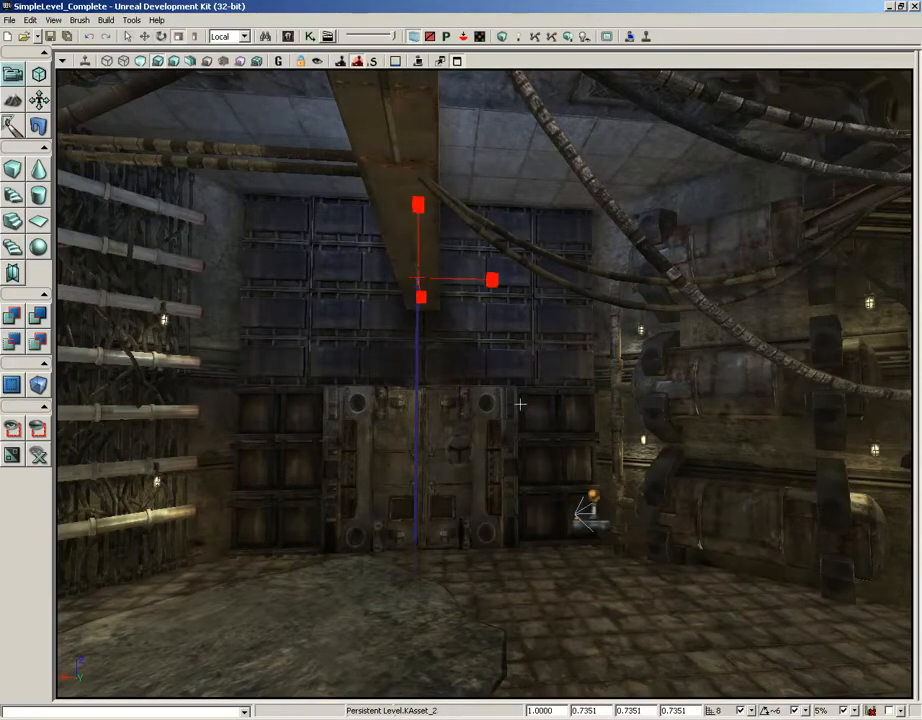
Play the level in the editor, shoot at the hanging wire to test its physics, and end the play session
{"action": "left_click_drag", "start_coordinate": [521, 405], "coordinate": [430, 313]}
{"action": "left_click_drag", "start_coordinate": [519, 384], "coordinate": [449, 388]}
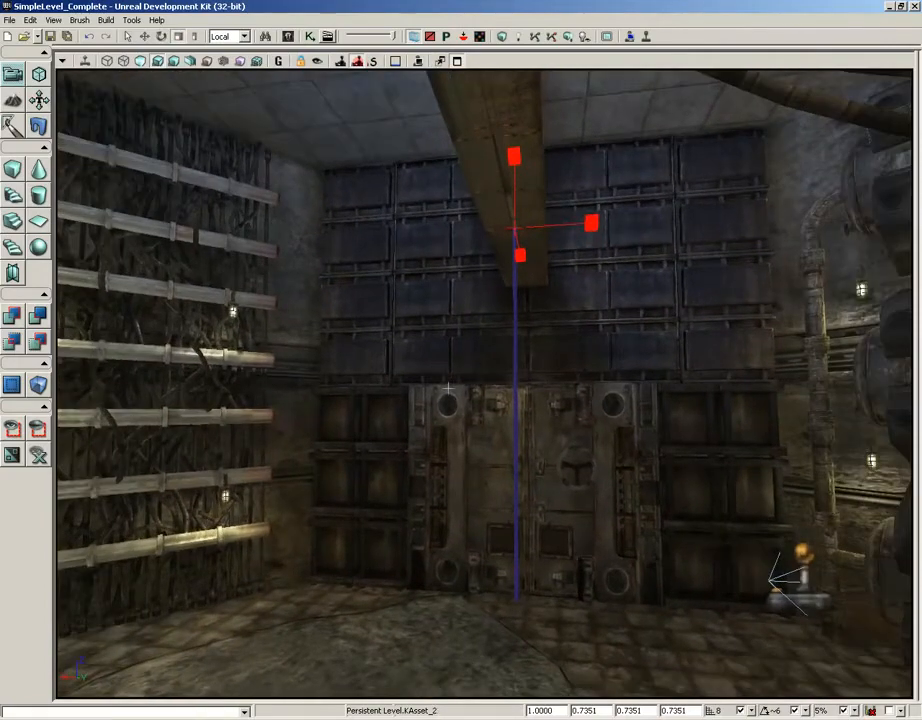
{"action": "left_click", "coordinate": [647, 37]}
{"action": "left_click", "coordinate": [646, 114]}
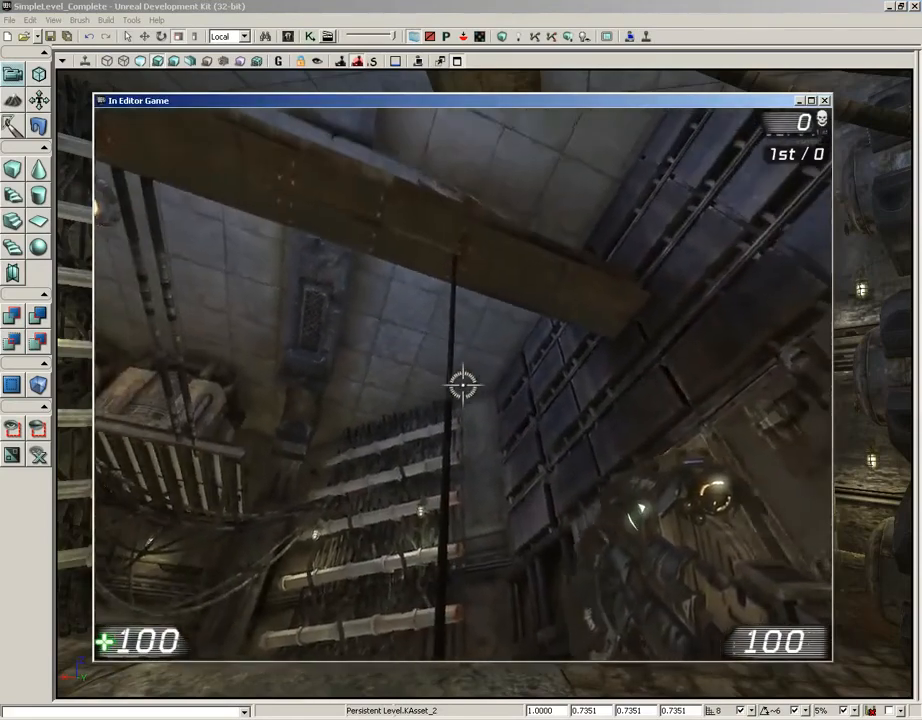
{"action": "left_click", "coordinate": [462, 385]}
{"action": "left_click", "coordinate": [462, 385]}
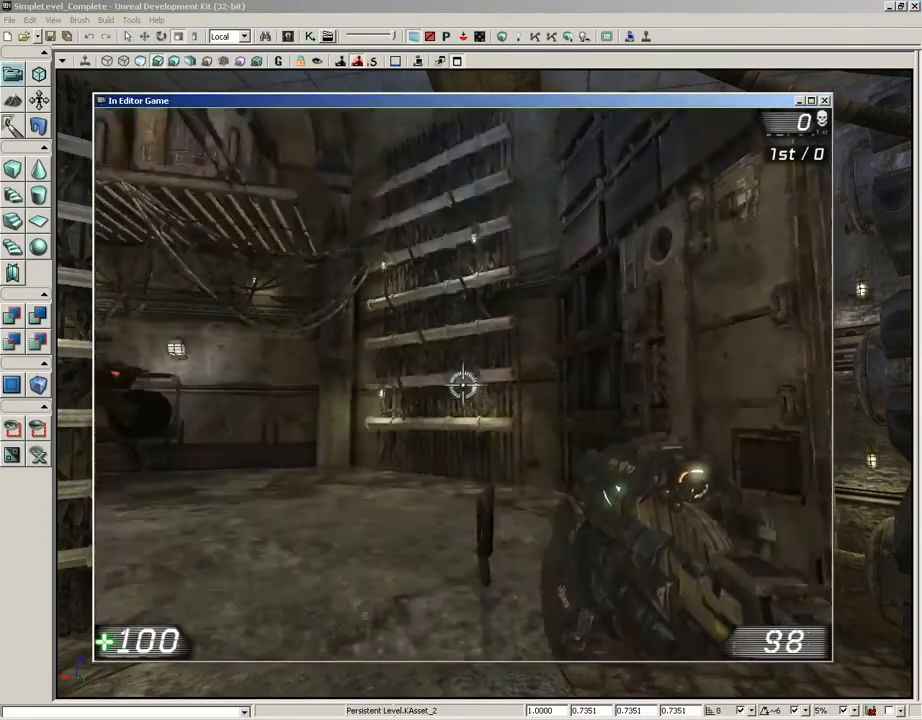
{"action": "key", "text": "Escape"}
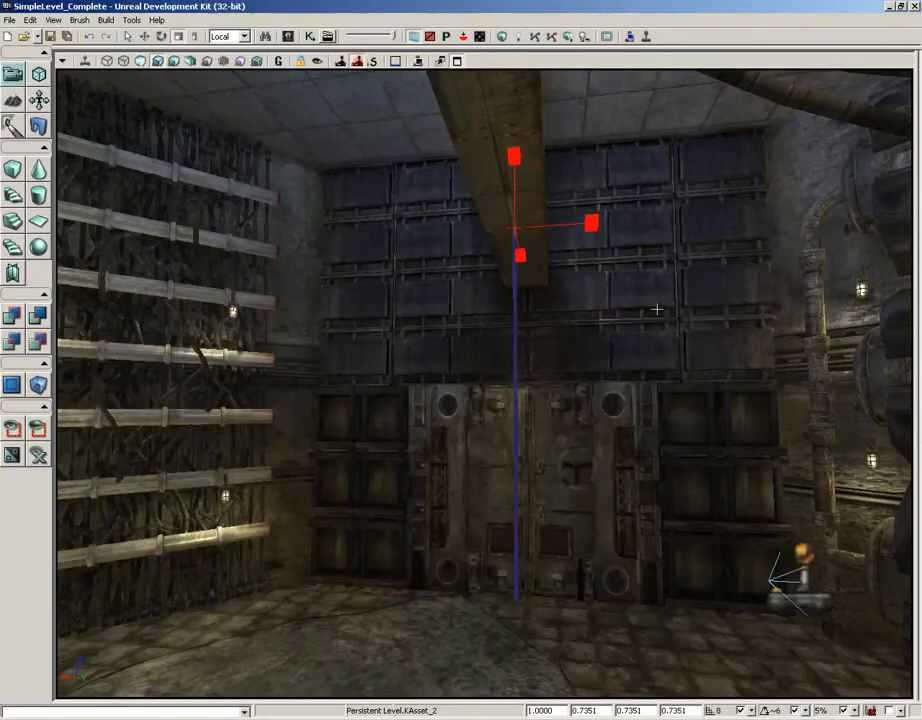
Enable Wake On Level Start in the wire actor's KAsset properties and play the level briefly to test it
{"action": "double_click", "coordinate": [514, 354]}
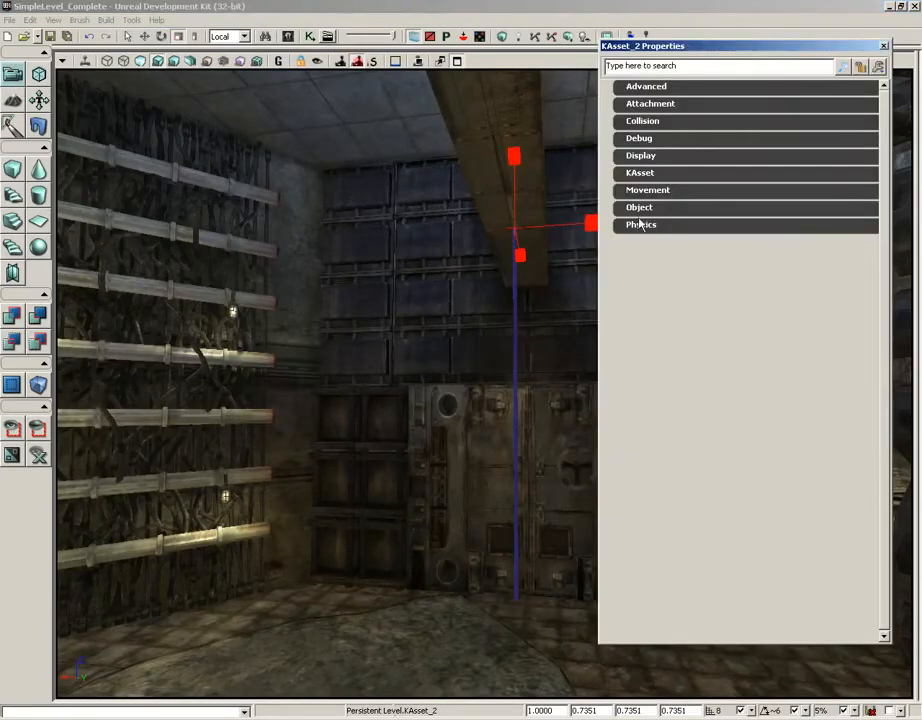
{"action": "left_click", "coordinate": [641, 173]}
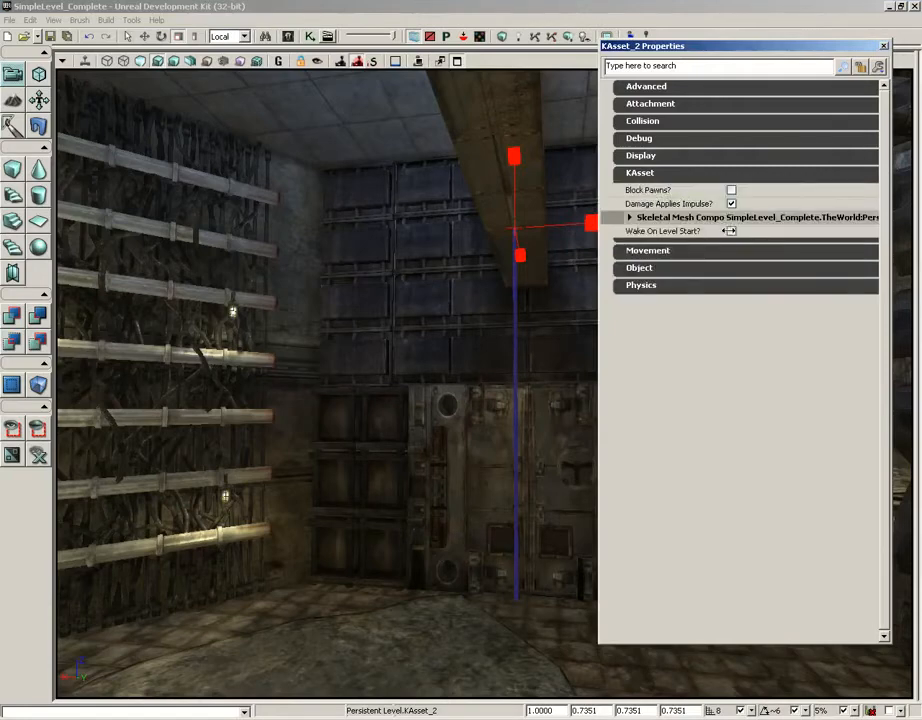
{"action": "left_click", "coordinate": [732, 232]}
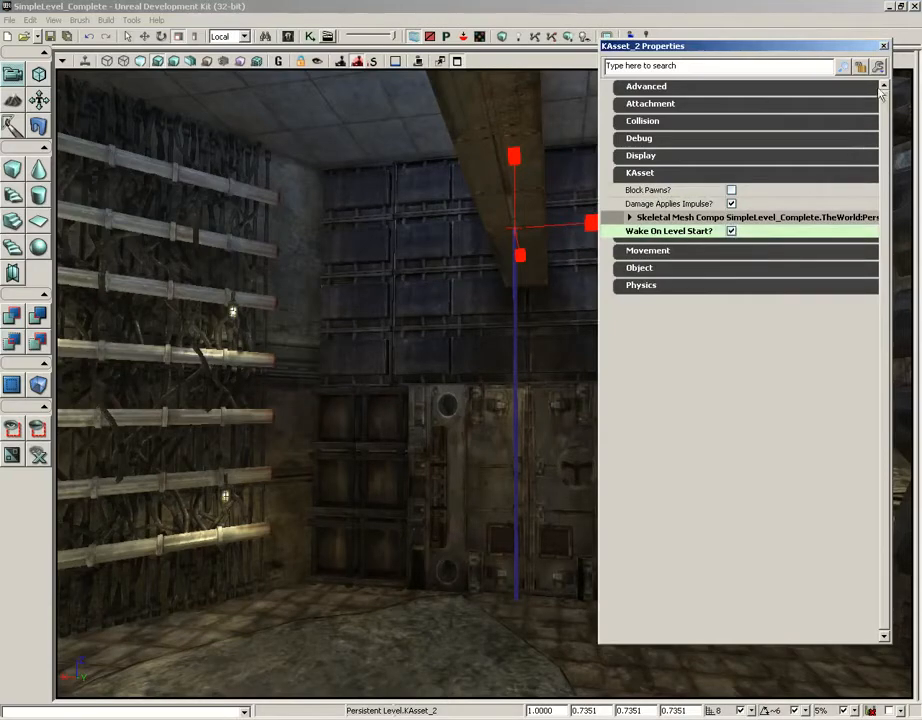
{"action": "left_click", "coordinate": [883, 46]}
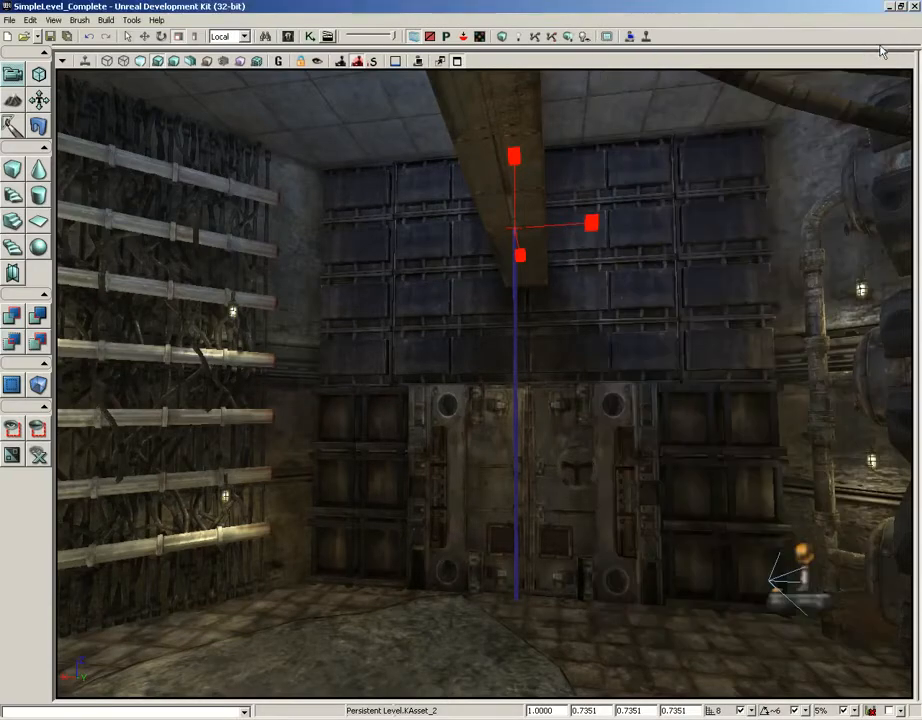
{"action": "left_click", "coordinate": [646, 36]}
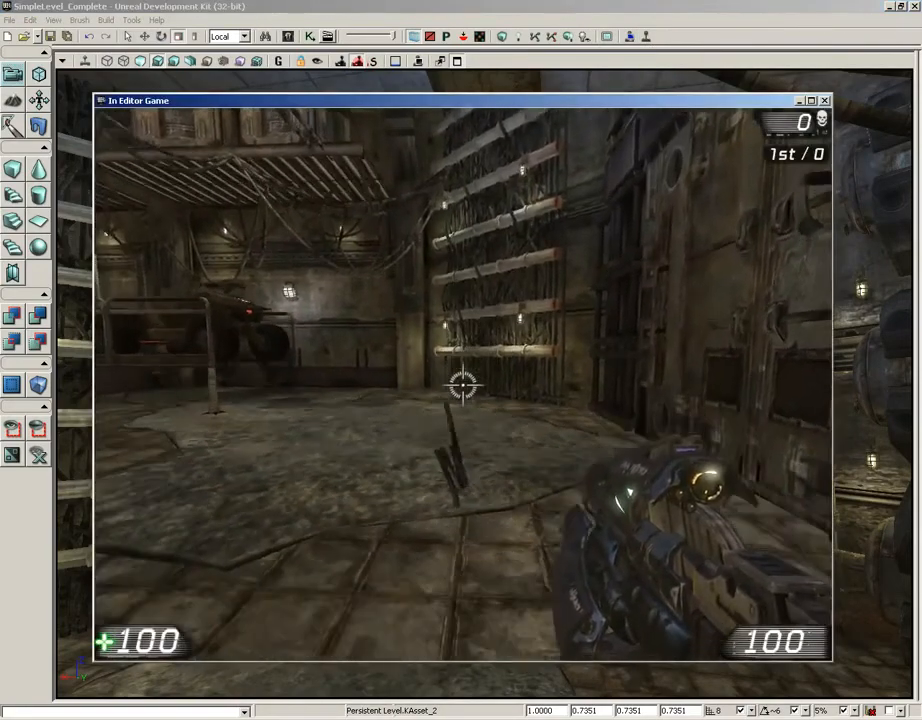
{"action": "key", "text": "Escape"}
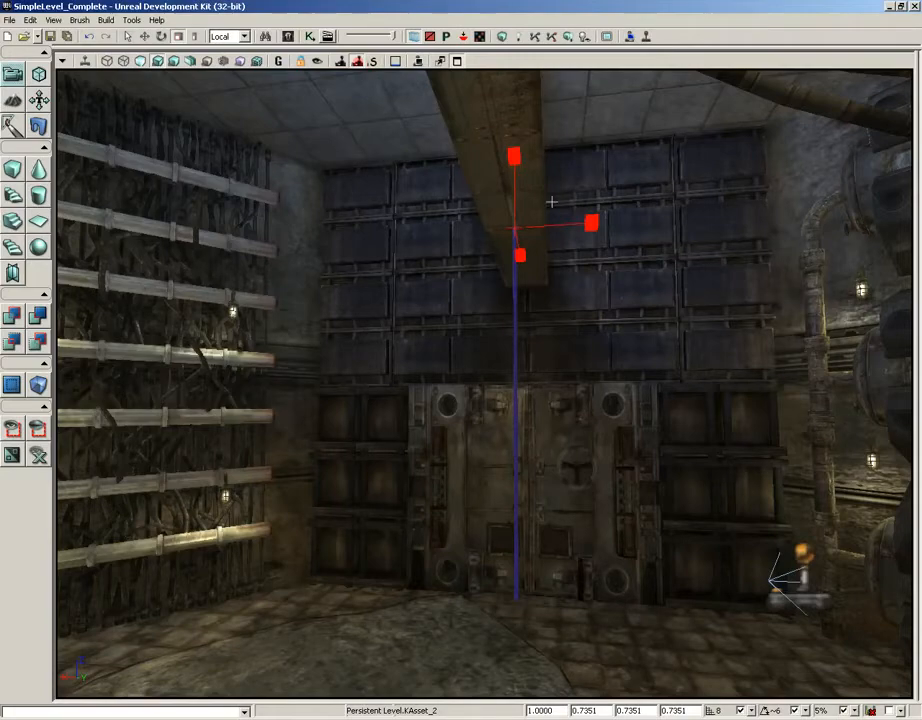
Open the list of actor classes and expand RigidBodyBase and RB_ConstraintActor to show the constraint actor types
{"action": "left_click", "coordinate": [287, 37]}
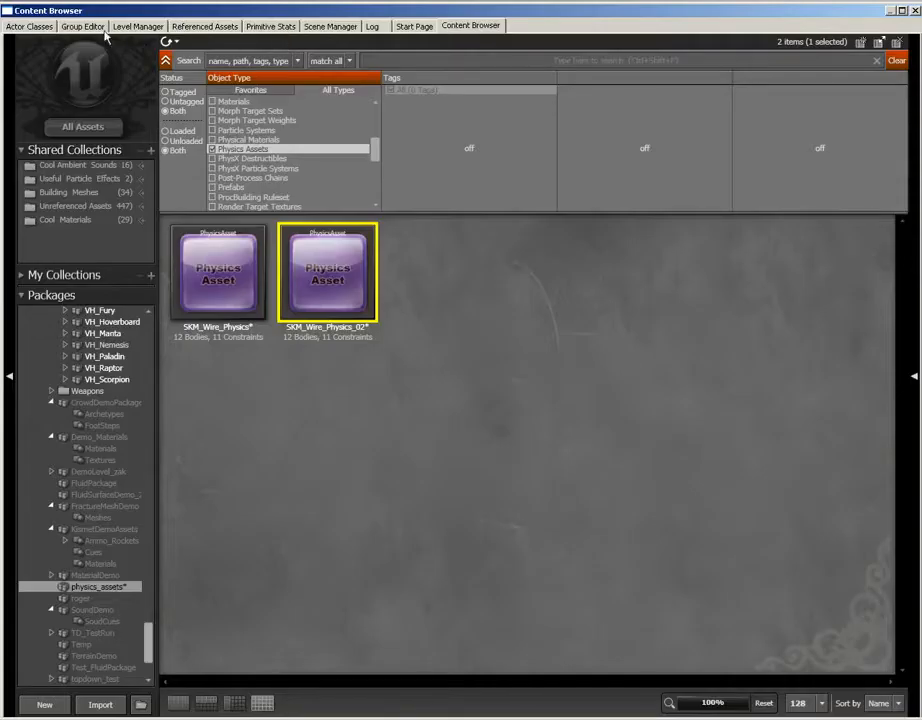
{"action": "left_click", "coordinate": [20, 29]}
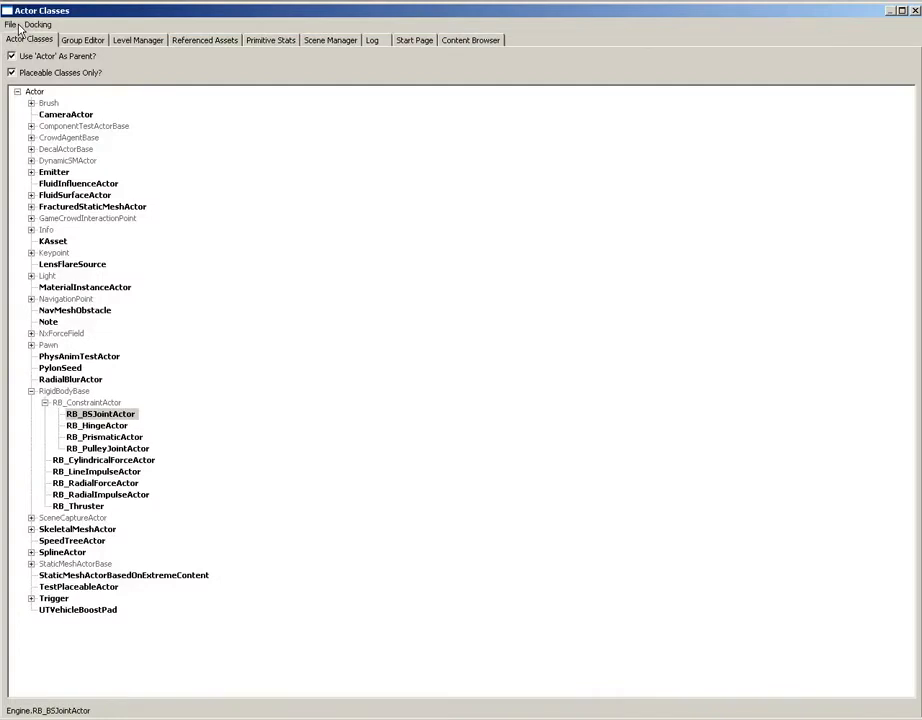
{"action": "left_click", "coordinate": [67, 405]}
{"action": "left_click", "coordinate": [57, 392]}
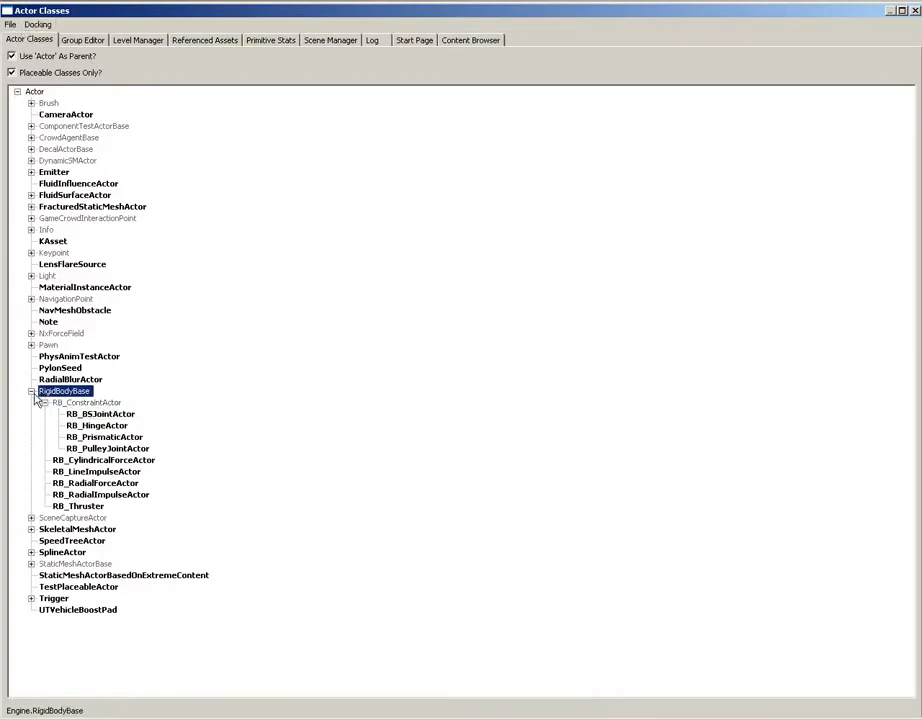
{"action": "left_click", "coordinate": [44, 402]}
{"action": "left_click", "coordinate": [31, 392]}
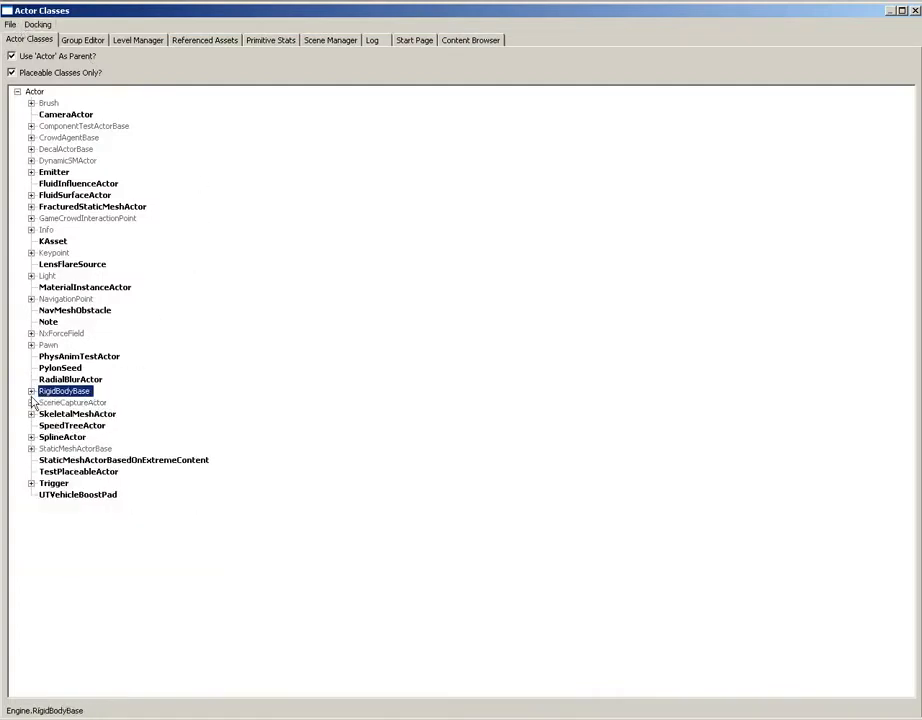
{"action": "left_click", "coordinate": [31, 392]}
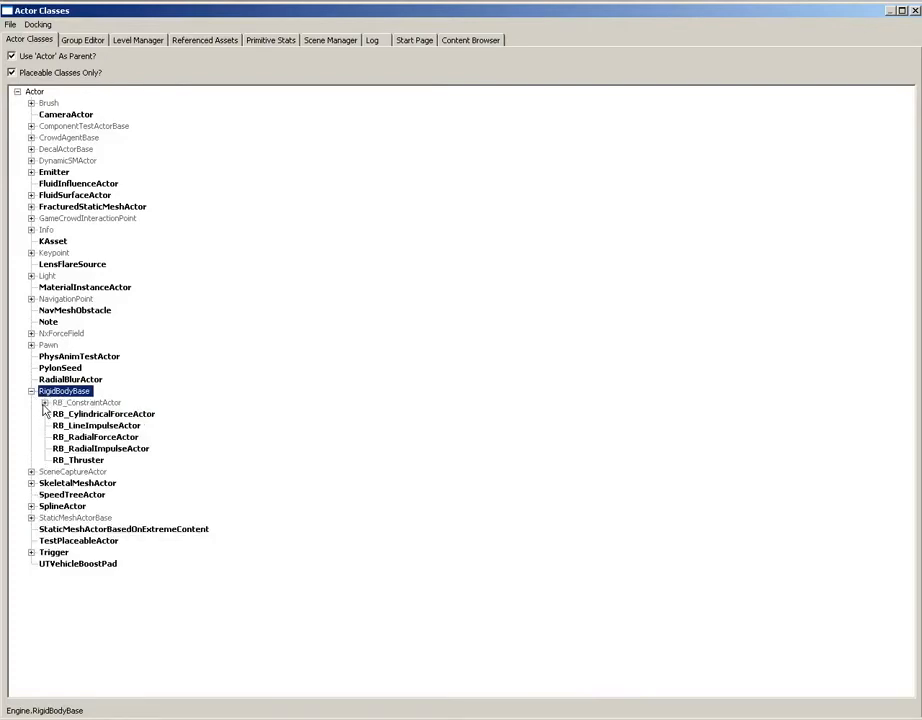
{"action": "left_click", "coordinate": [44, 402]}
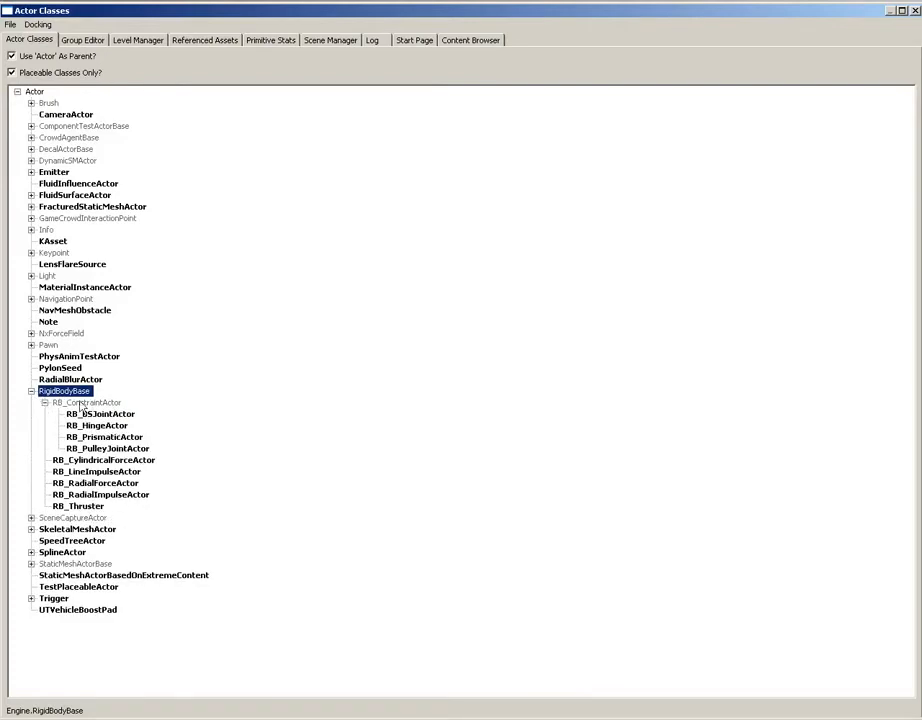
Choose the RB_BSJointActor class and add one on the underside of the ceiling beam beside the wire's upper end
{"action": "left_click", "coordinate": [84, 415]}
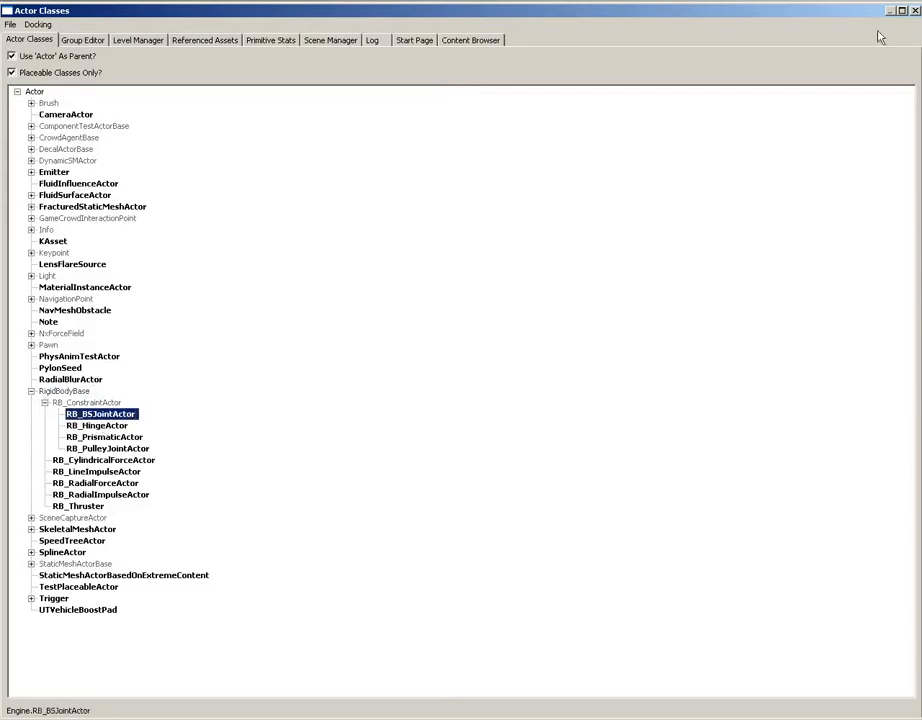
{"action": "left_click", "coordinate": [916, 11]}
{"action": "left_click_drag", "start_coordinate": [621, 342], "coordinate": [619, 327]}
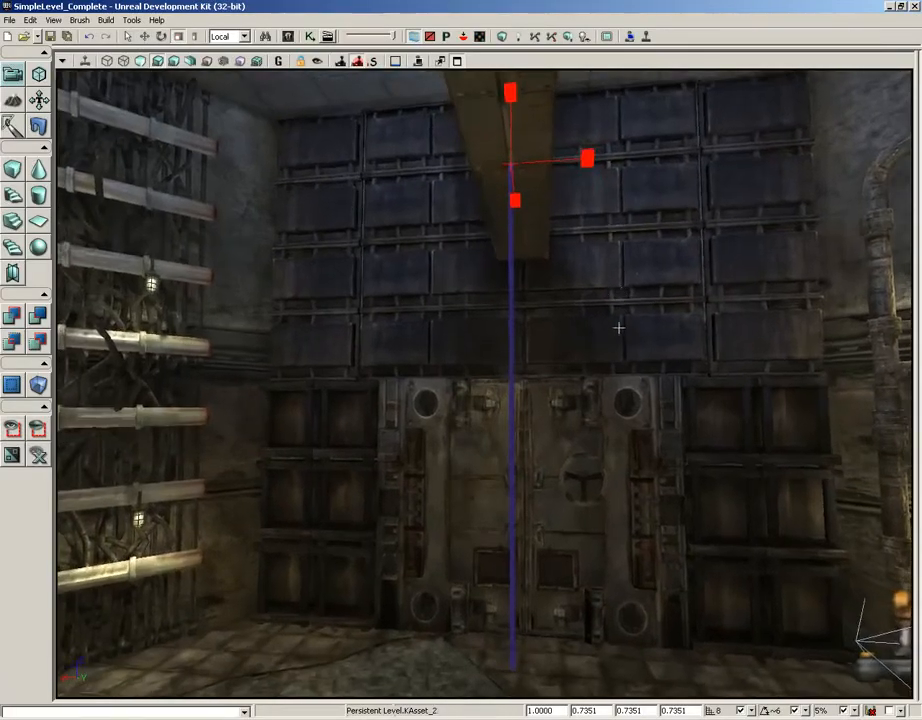
{"action": "right_click_drag", "start_coordinate": [619, 327], "coordinate": [620, 234]}
{"action": "left_click_drag", "start_coordinate": [620, 234], "coordinate": [611, 265]}
{"action": "right_click_drag", "start_coordinate": [611, 265], "coordinate": [587, 337]}
{"action": "middle_click_drag", "start_coordinate": [587, 337], "coordinate": [542, 308]}
{"action": "right_click", "coordinate": [538, 288]}
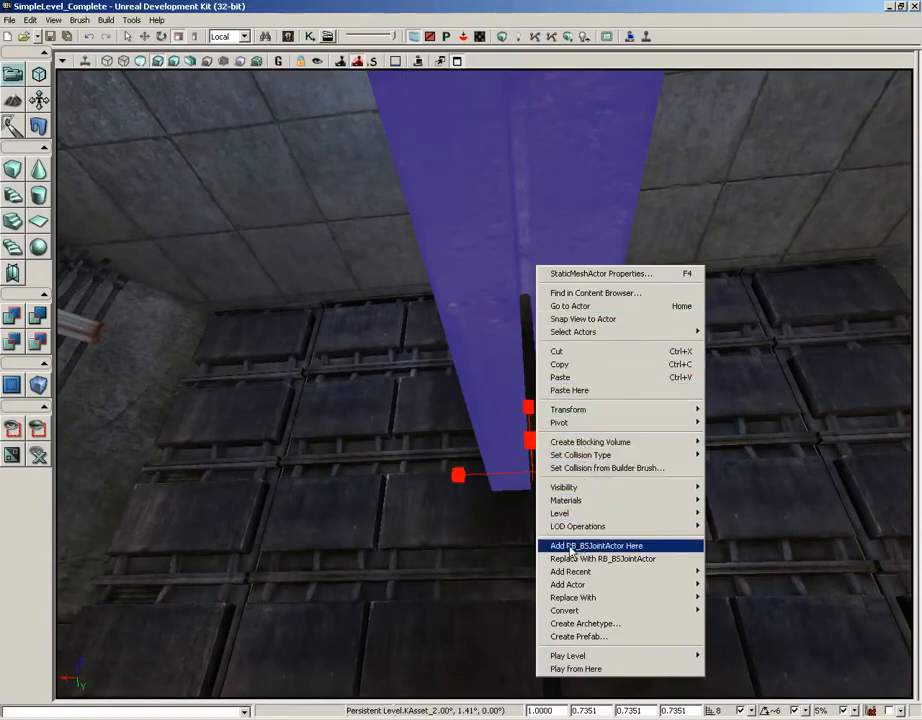
{"action": "left_click", "coordinate": [572, 546]}
Move the ball-and-socket joint actor along the Y axis so it lines up with the wire's upper end
{"action": "right_click_drag", "start_coordinate": [568, 545], "coordinate": [714, 379]}
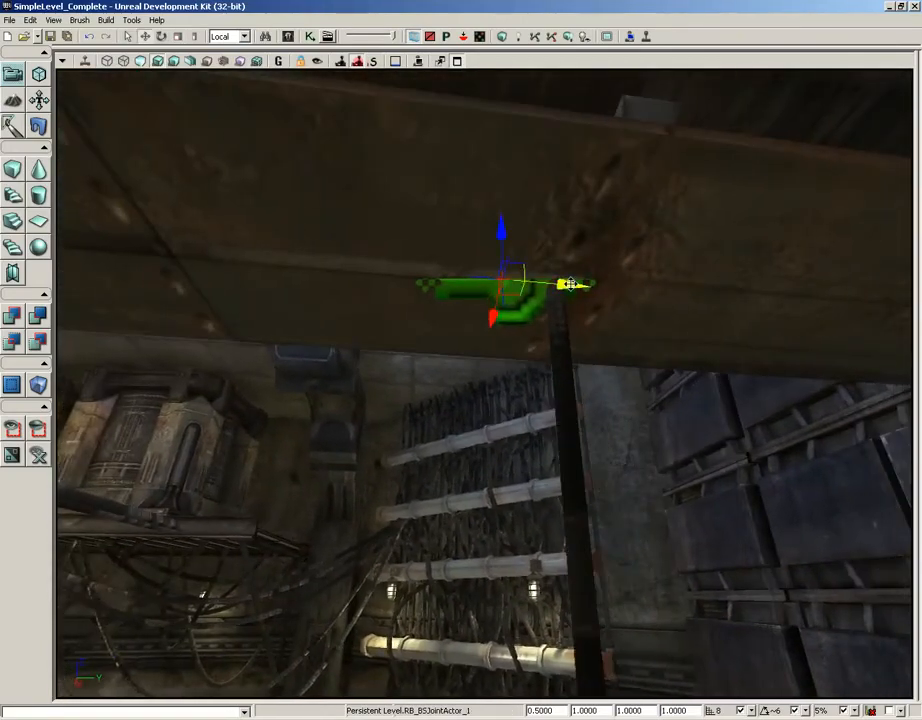
{"action": "left_click_drag", "start_coordinate": [568, 284], "coordinate": [615, 285]}
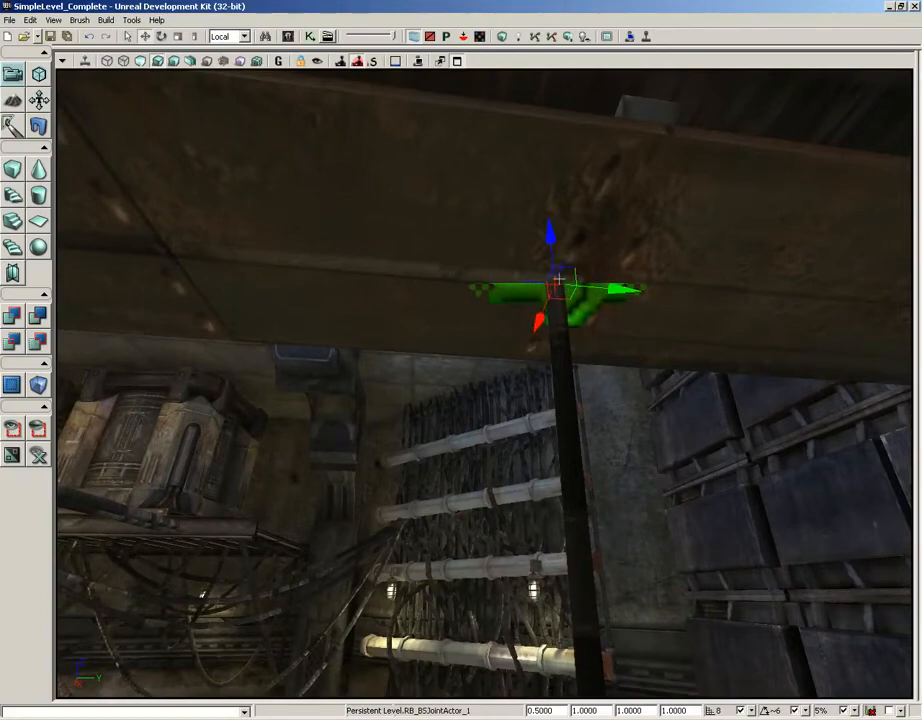
{"action": "mouse_move", "coordinate": [667, 329]}
{"action": "right_mouse_down"}
{"action": "mouse_move", "coordinate": [763, 325]}
{"action": "mouse_move", "coordinate": [667, 346]}
{"action": "mouse_move", "coordinate": [661, 333]}
{"action": "right_mouse_up"}
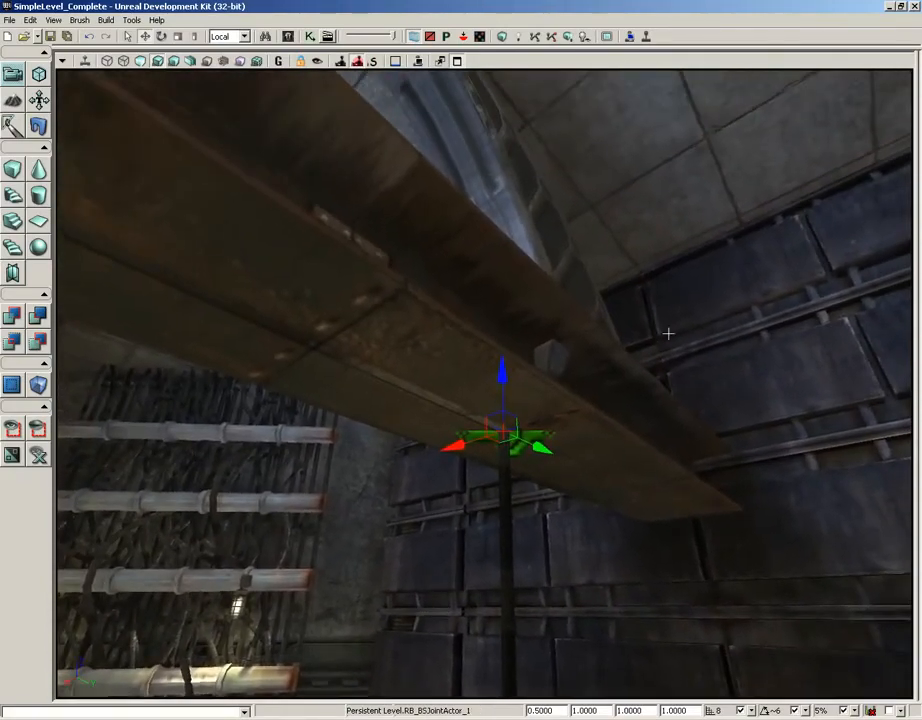
Lock the joint actor's properties and assign the hanging wire KAsset as Constraint Actor 1
{"action": "key", "text": "F4"}
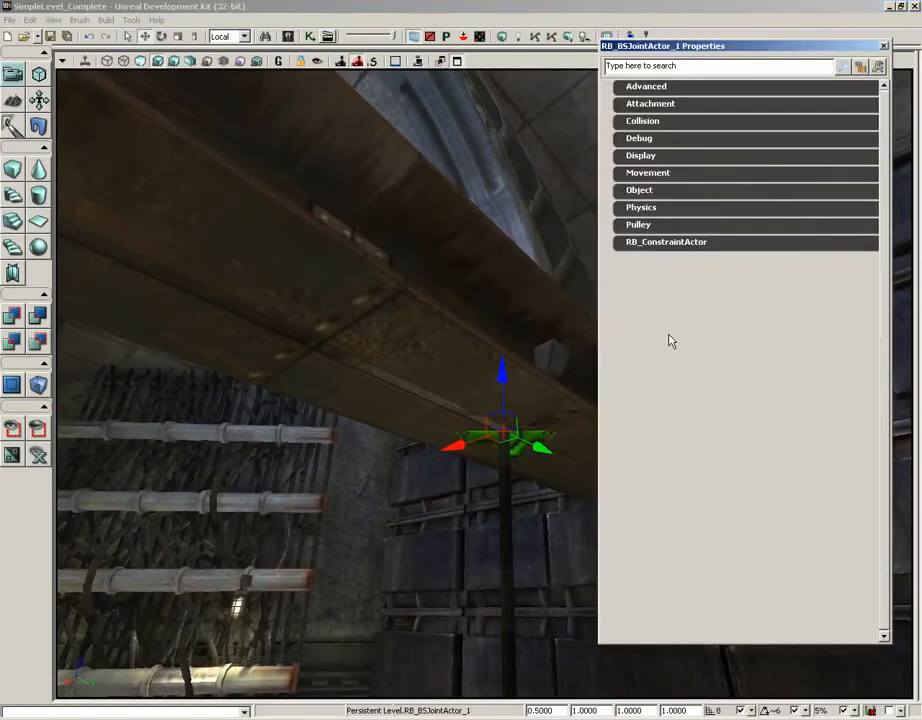
{"action": "left_click", "coordinate": [861, 67]}
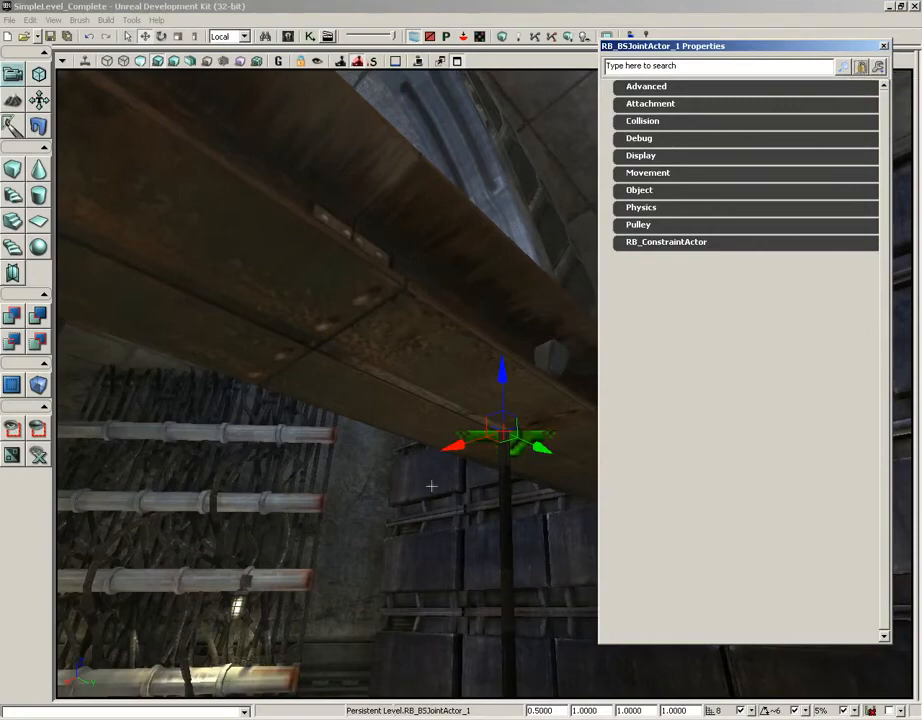
{"action": "right_click_drag", "start_coordinate": [432, 485], "coordinate": [389, 529]}
{"action": "left_click_drag", "start_coordinate": [389, 529], "coordinate": [388, 468]}
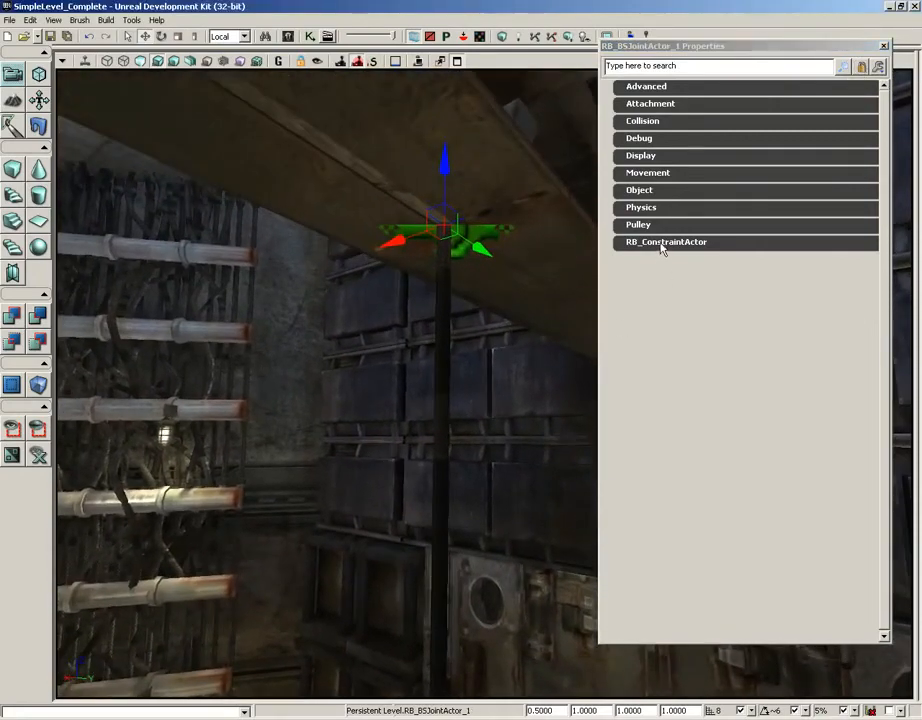
{"action": "left_click", "coordinate": [664, 243]}
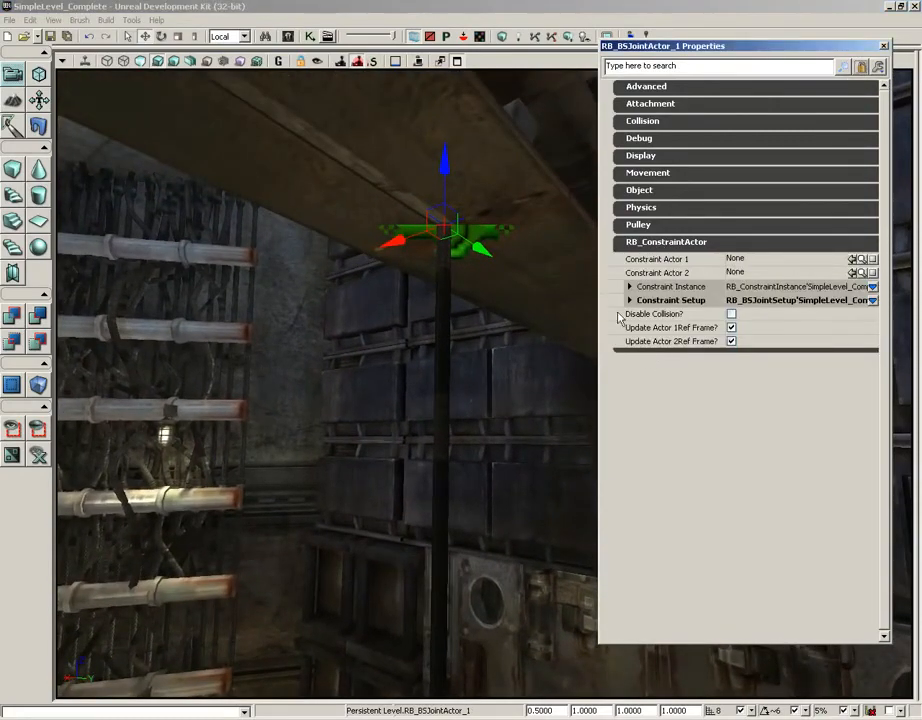
{"action": "left_click", "coordinate": [438, 364]}
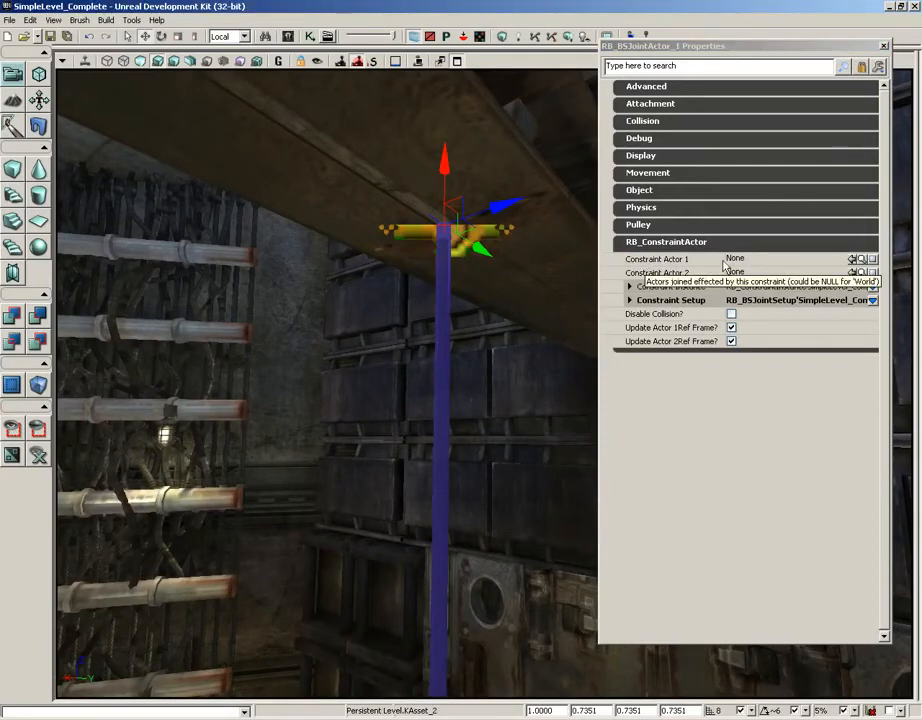
{"action": "left_click", "coordinate": [852, 258]}
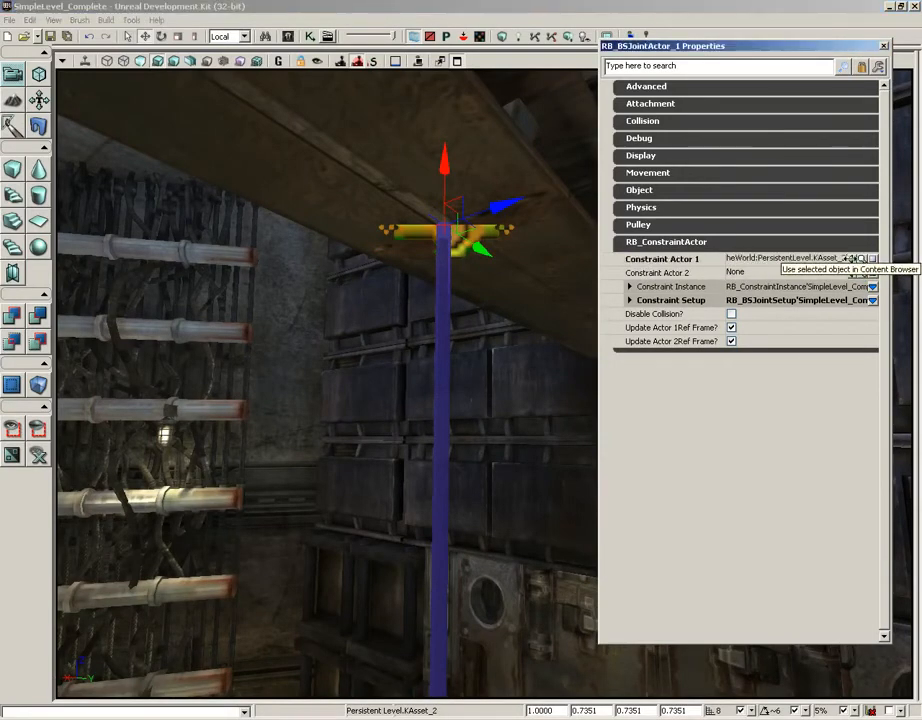
Set Constraint Bone 1 to Bone01 in the joint's RB_ConstraintSetup and close its properties
{"action": "left_click", "coordinate": [631, 300]}
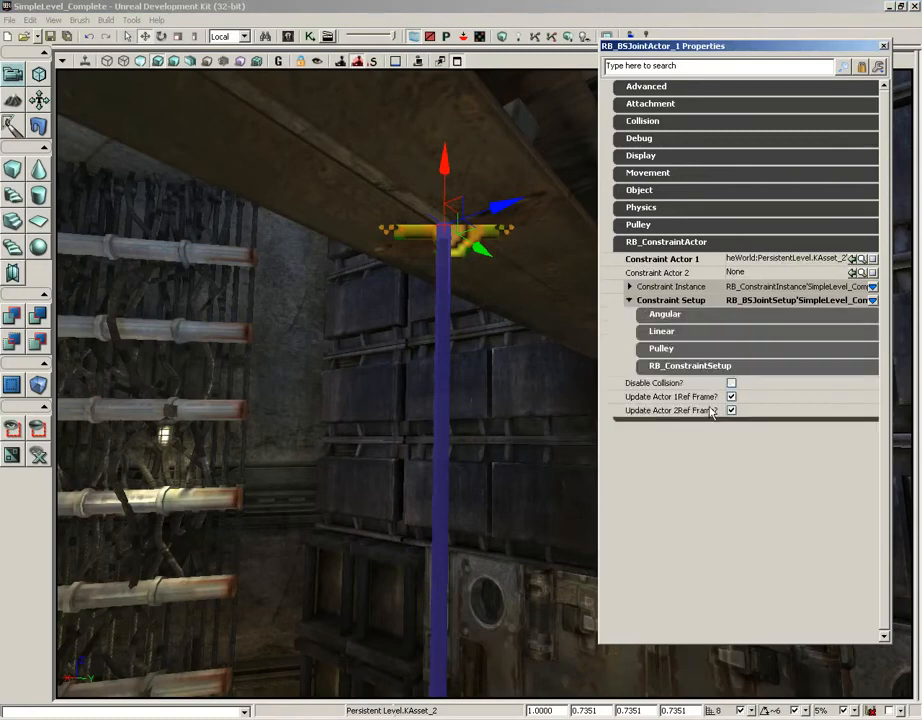
{"action": "left_click", "coordinate": [655, 370]}
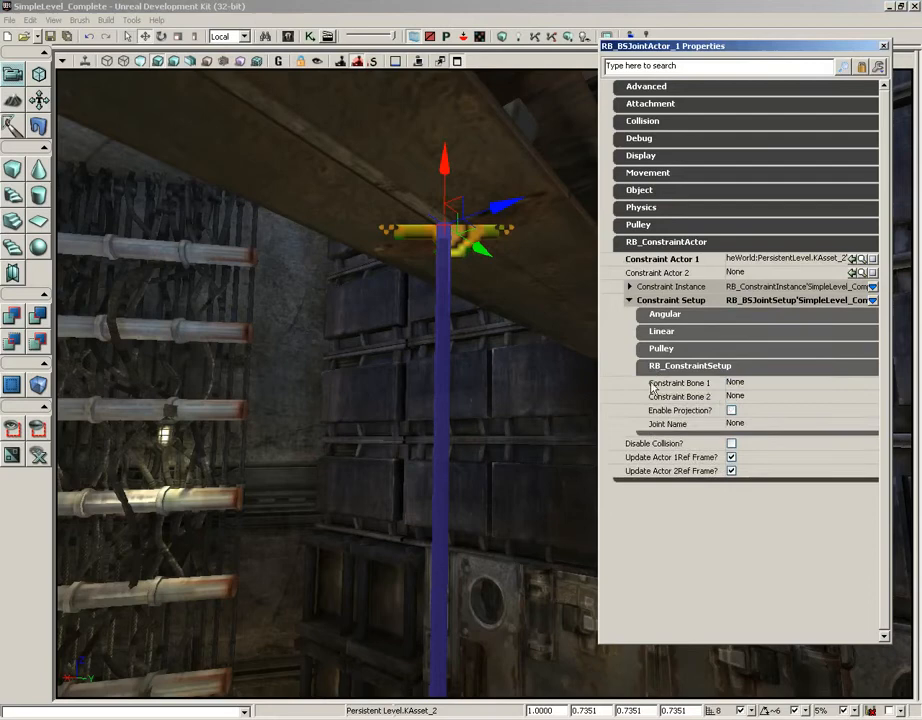
{"action": "left_click", "coordinate": [736, 384]}
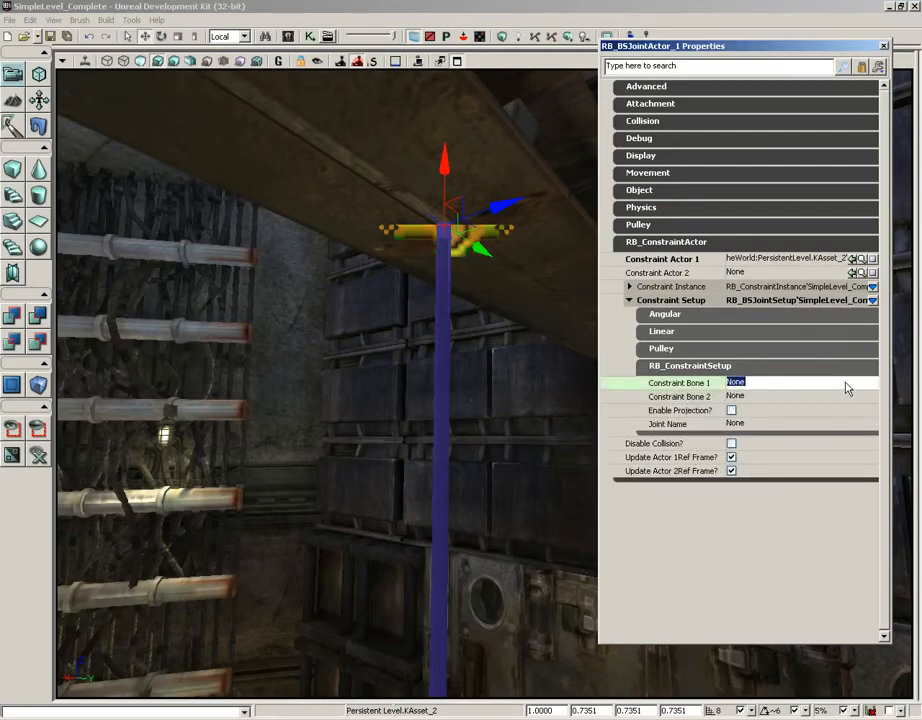
{"action": "type", "text": "Bo"}
{"action": "key", "text": "Return"}
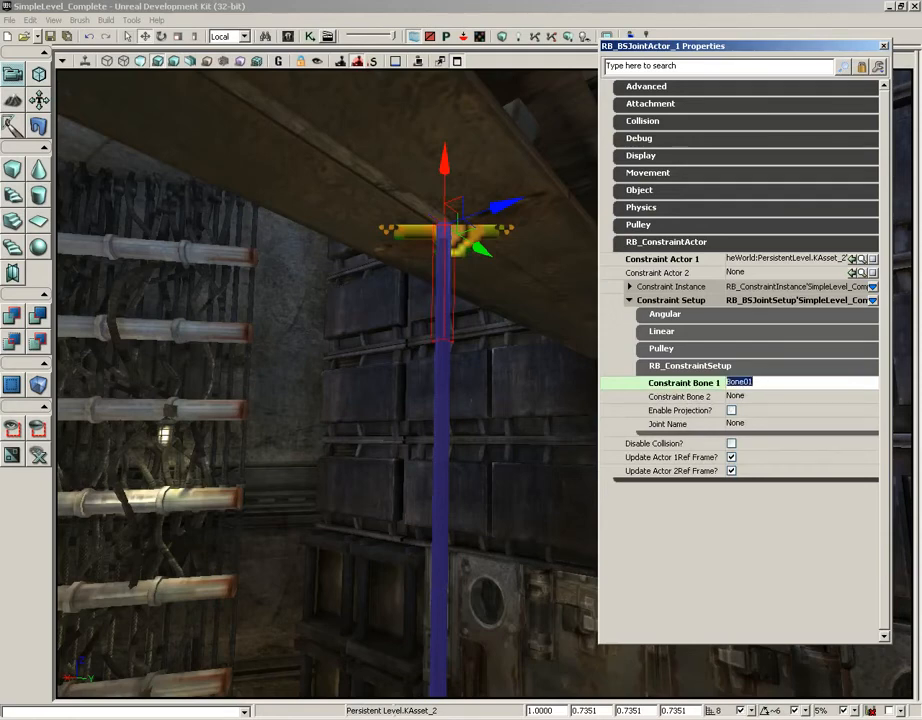
{"action": "left_click", "coordinate": [883, 46]}
Play the level in the editor, shoot at the constrained wire, switch weapons to test its swinging, and end the play session
{"action": "right_click_drag", "start_coordinate": [541, 463], "coordinate": [638, 345]}
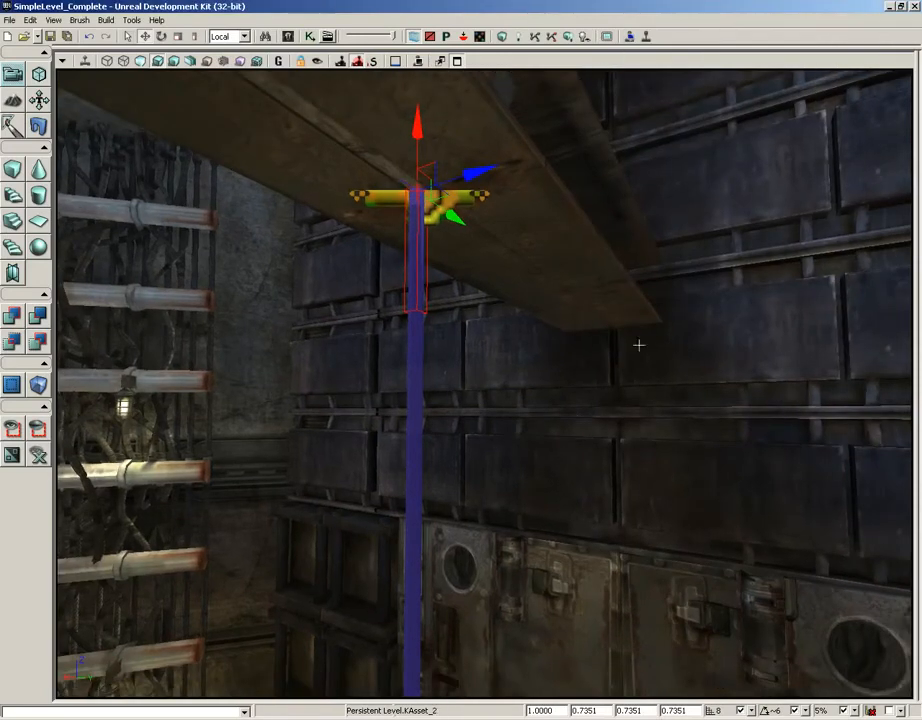
{"action": "left_click", "coordinate": [647, 37]}
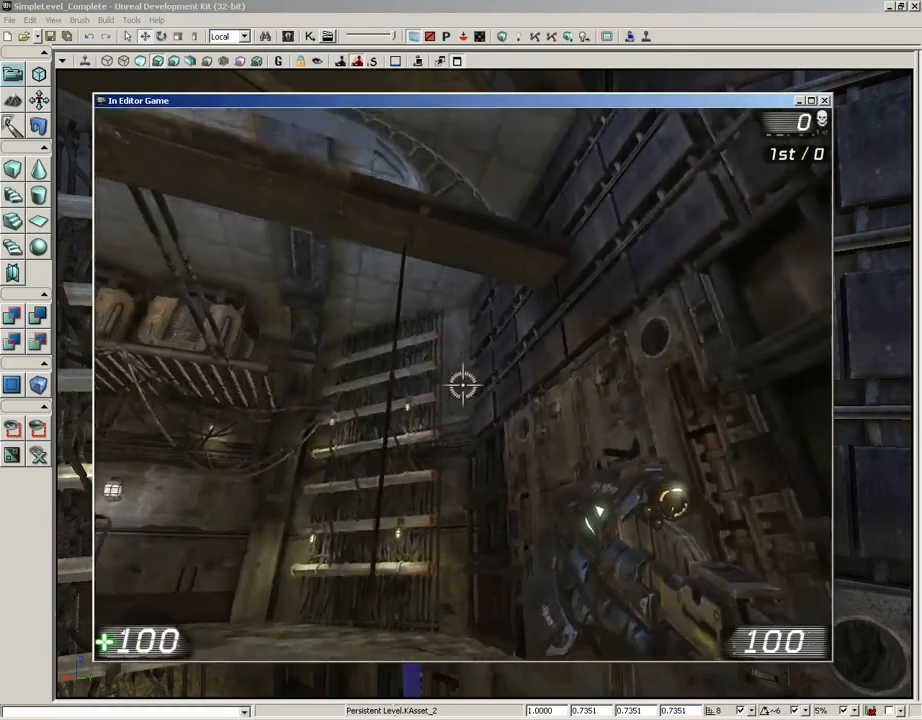
{"action": "left_click", "coordinate": [463, 385]}
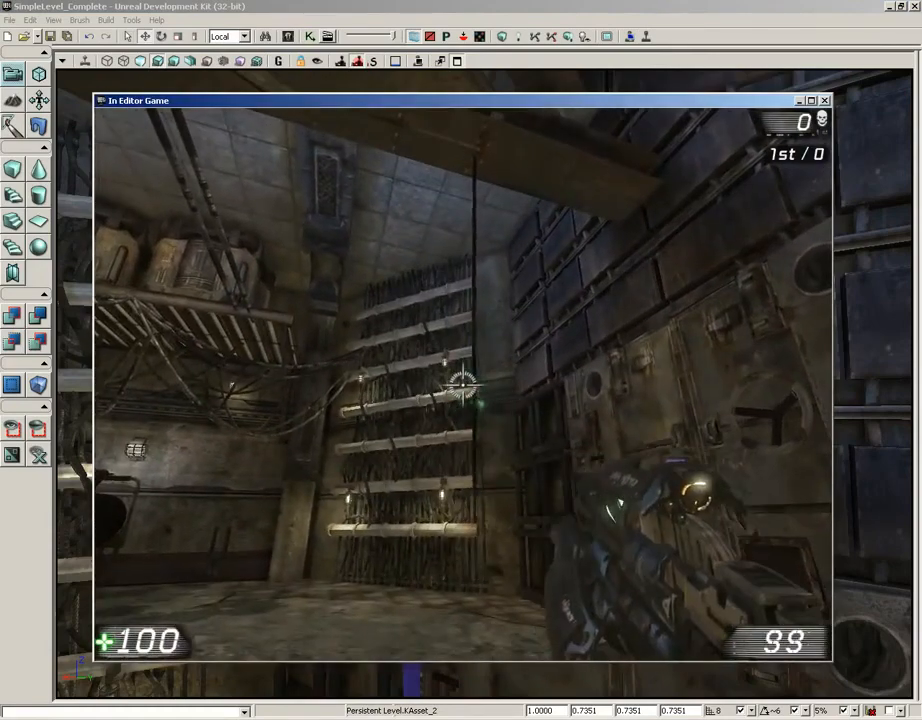
{"action": "scroll", "coordinate": [463, 385], "scroll_direction": "down", "scroll_amount": 1}
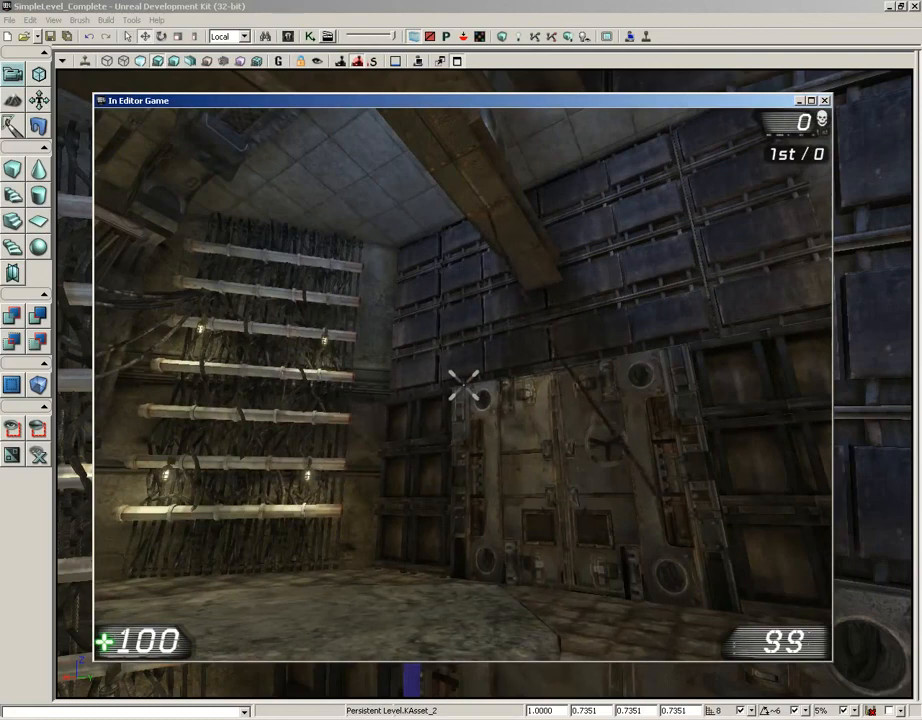
{"action": "key", "text": "Escape"}
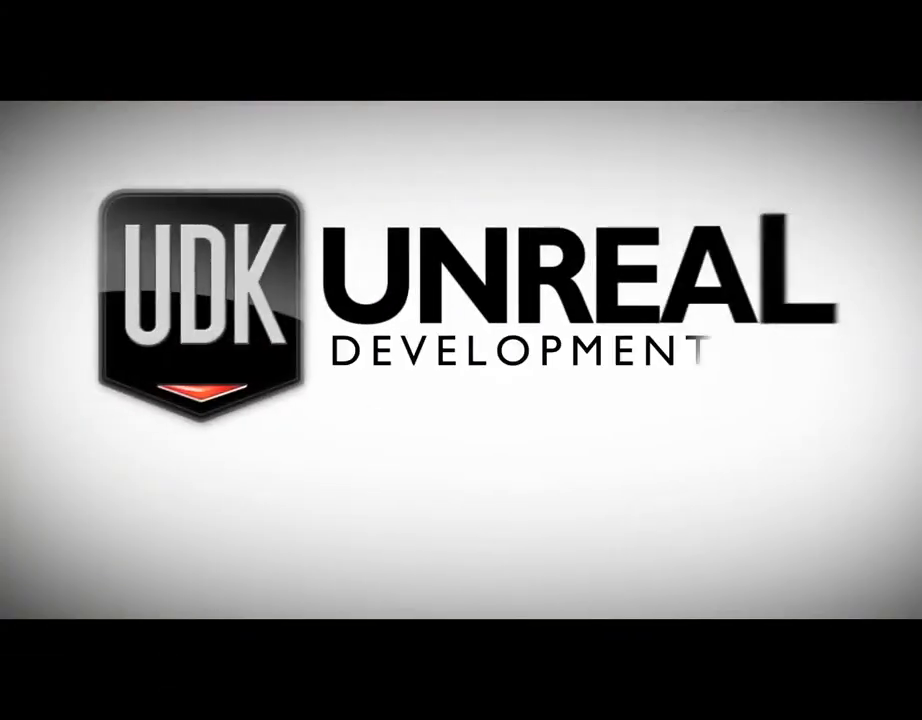